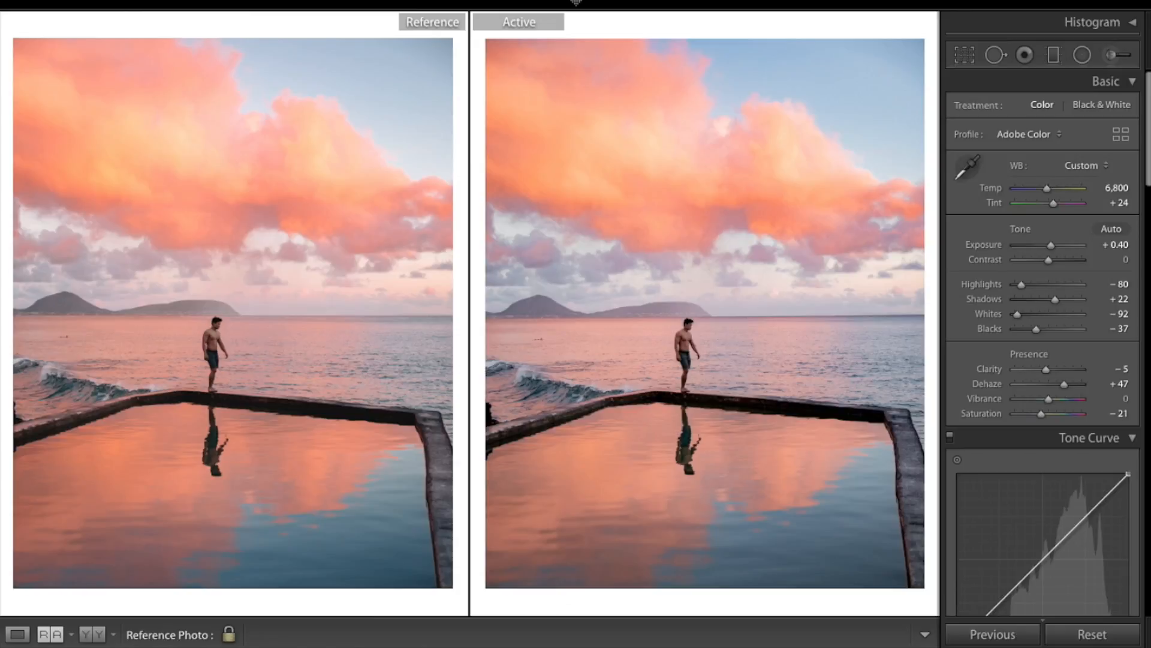
Toggle the before view of the edited photo to compare it with the original
key(backslash)
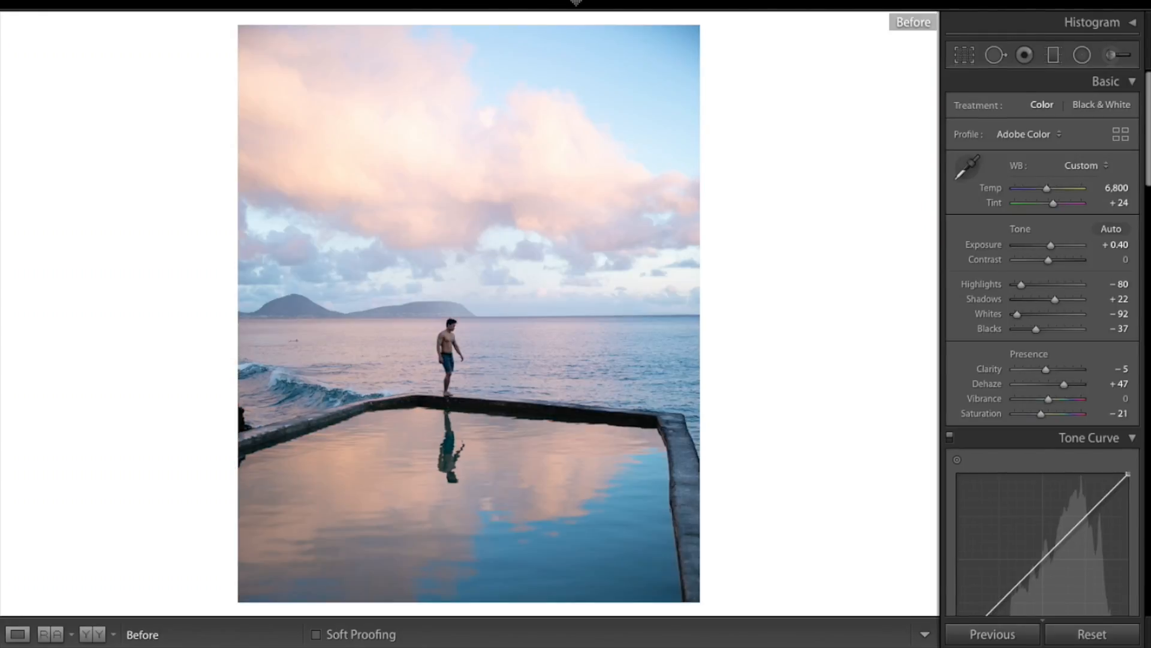
key(backslash)
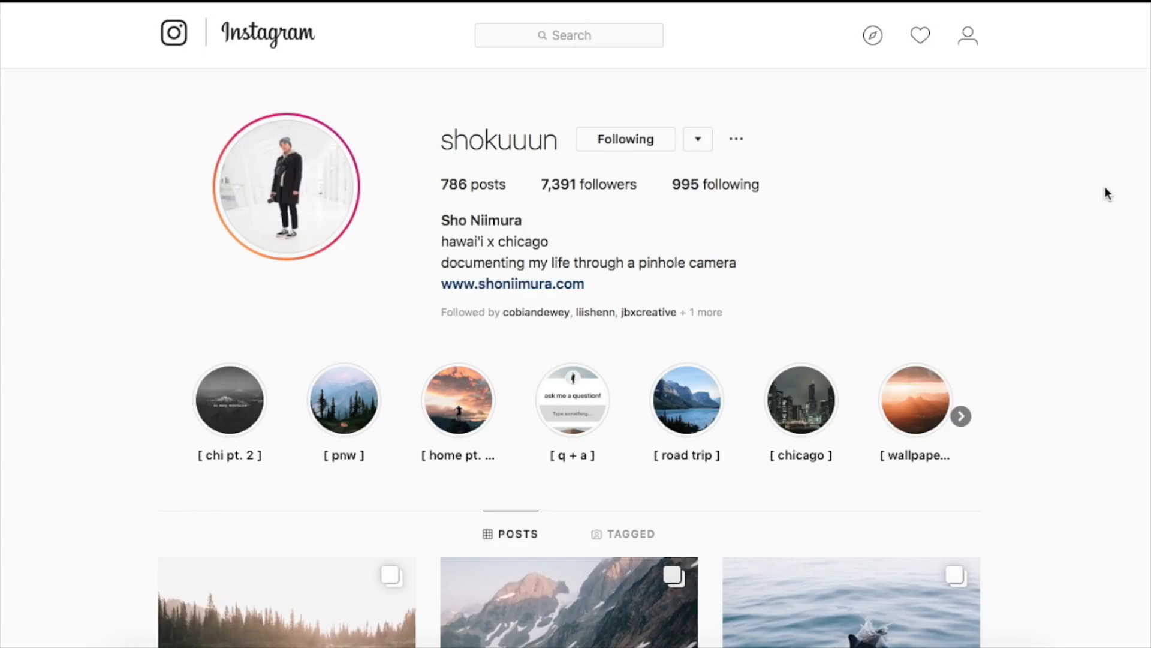
Scroll the Instagram profile's post grid and open the sunset reflection-pool post, then close it
scroll(1107, 192, down, 8)
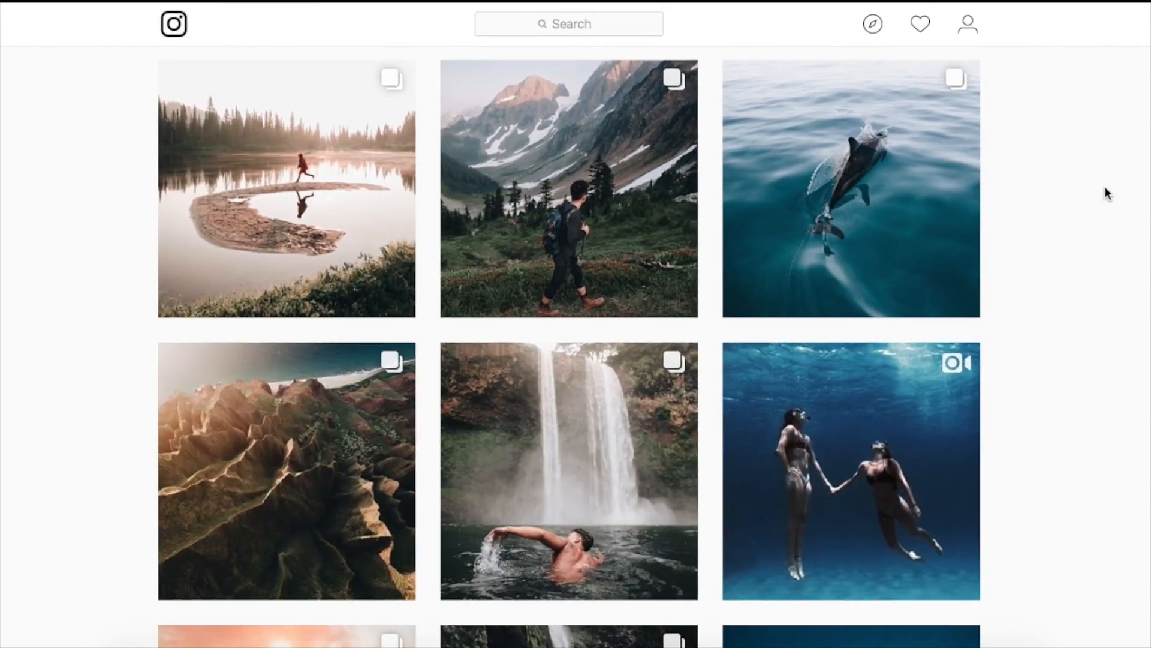
scroll(1105, 189, down, 6)
scroll(1107, 192, down, 8)
scroll(1107, 193, down, 19)
scroll(1107, 193, down, 15)
scroll(1107, 193, down, 12)
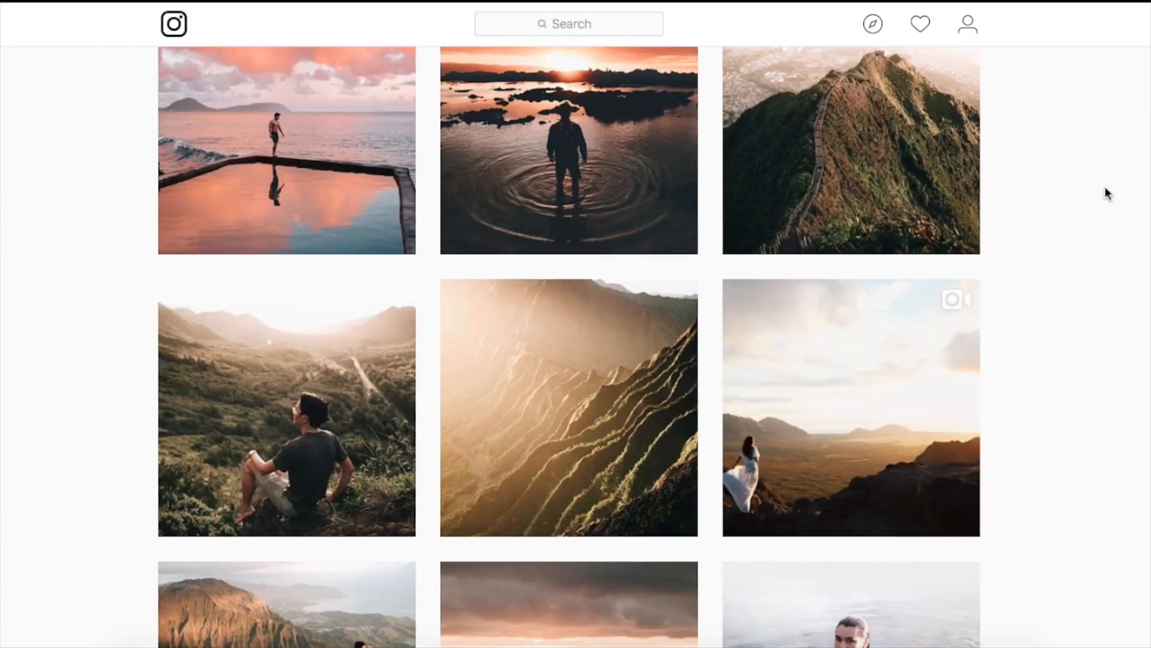
scroll(1107, 193, up, 2)
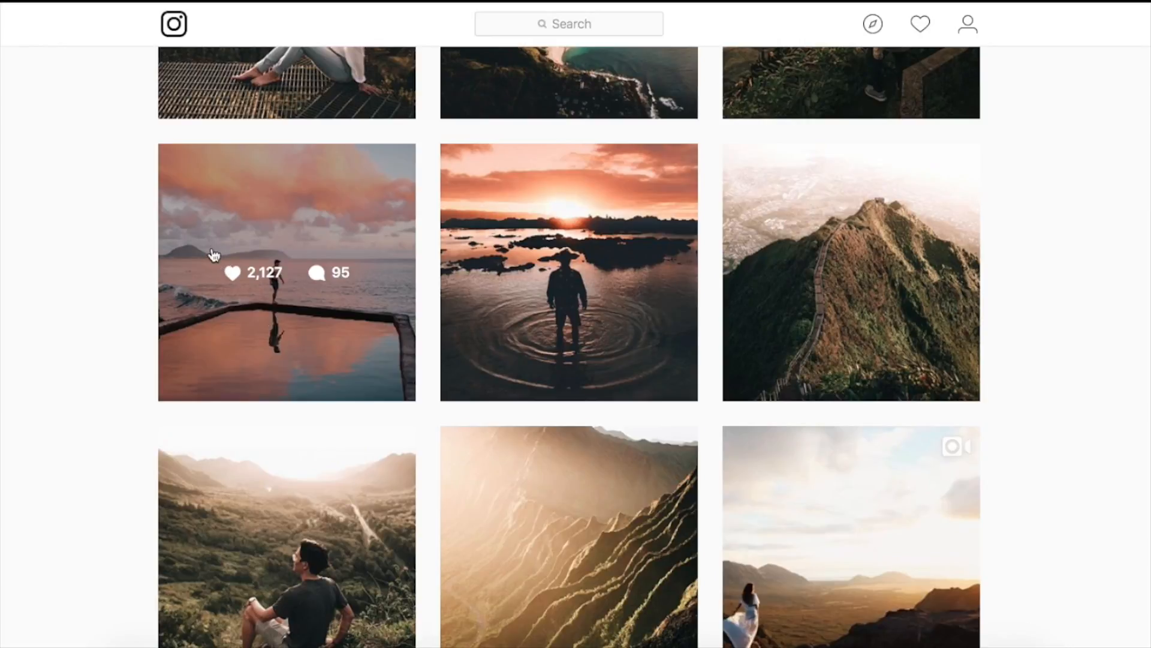
click(216, 236)
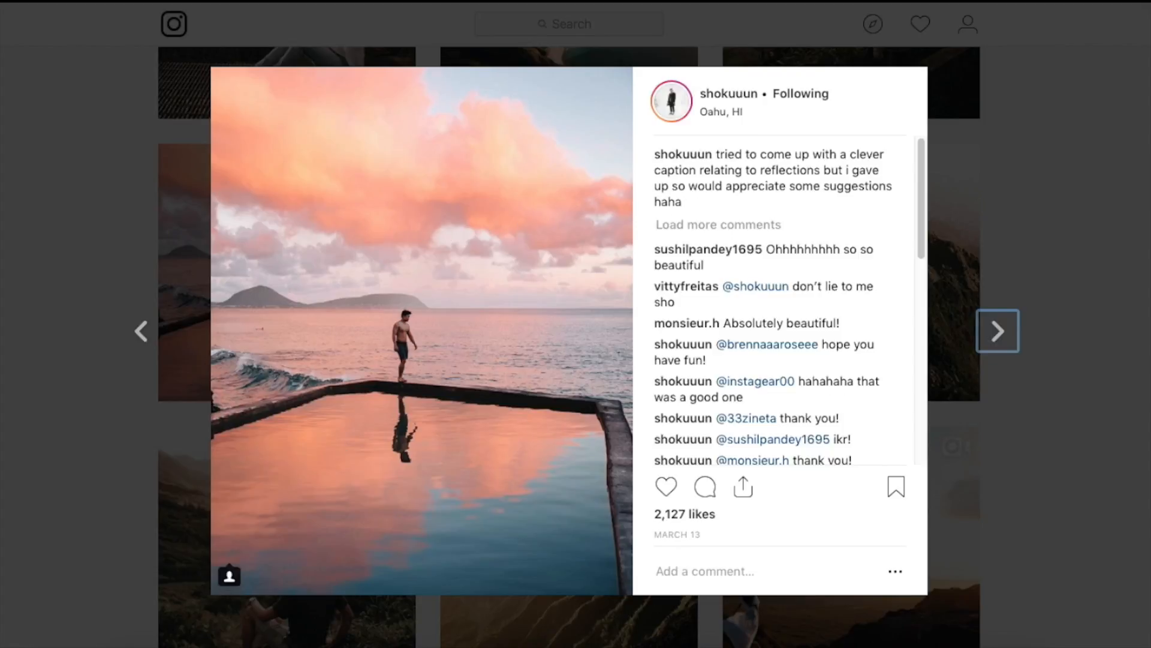
key(Escape)
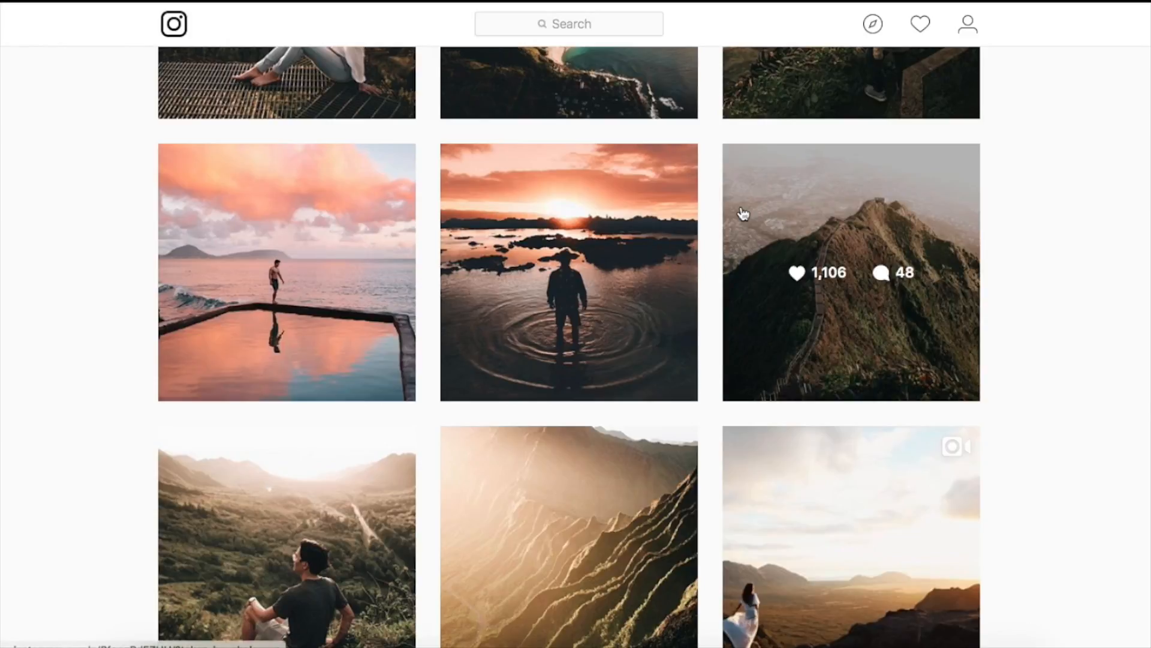
Scroll through the profile's other posts to review their editing style
scroll(744, 214, up, 7)
scroll(744, 214, up, 15)
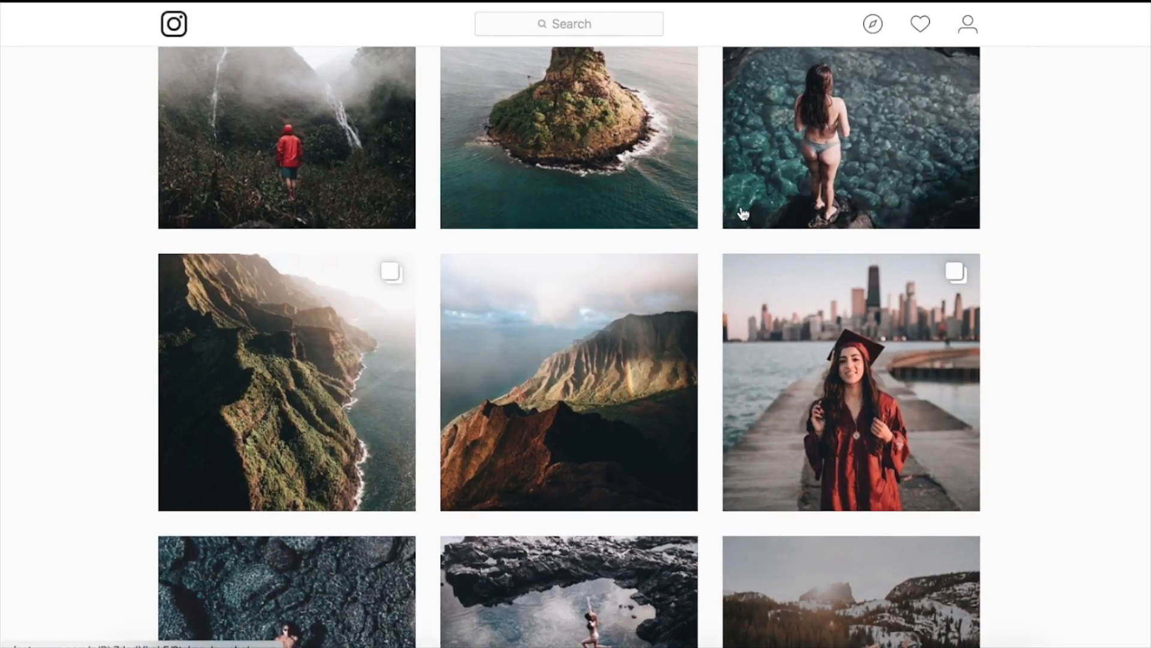
scroll(744, 214, up, 14)
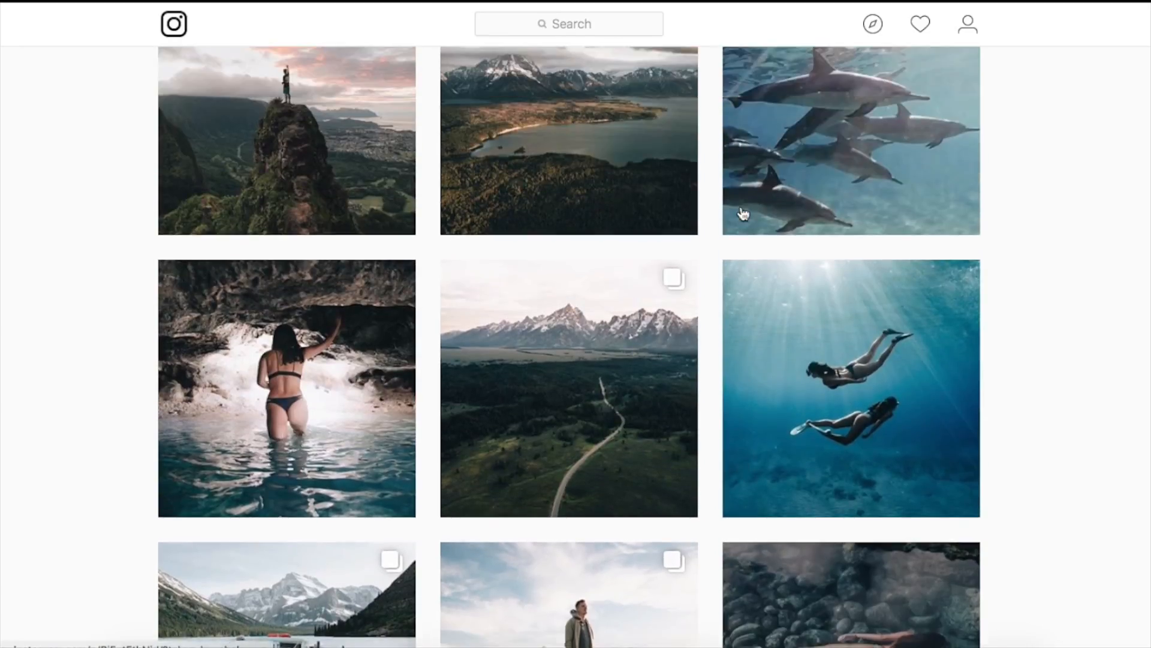
scroll(744, 214, up, 15)
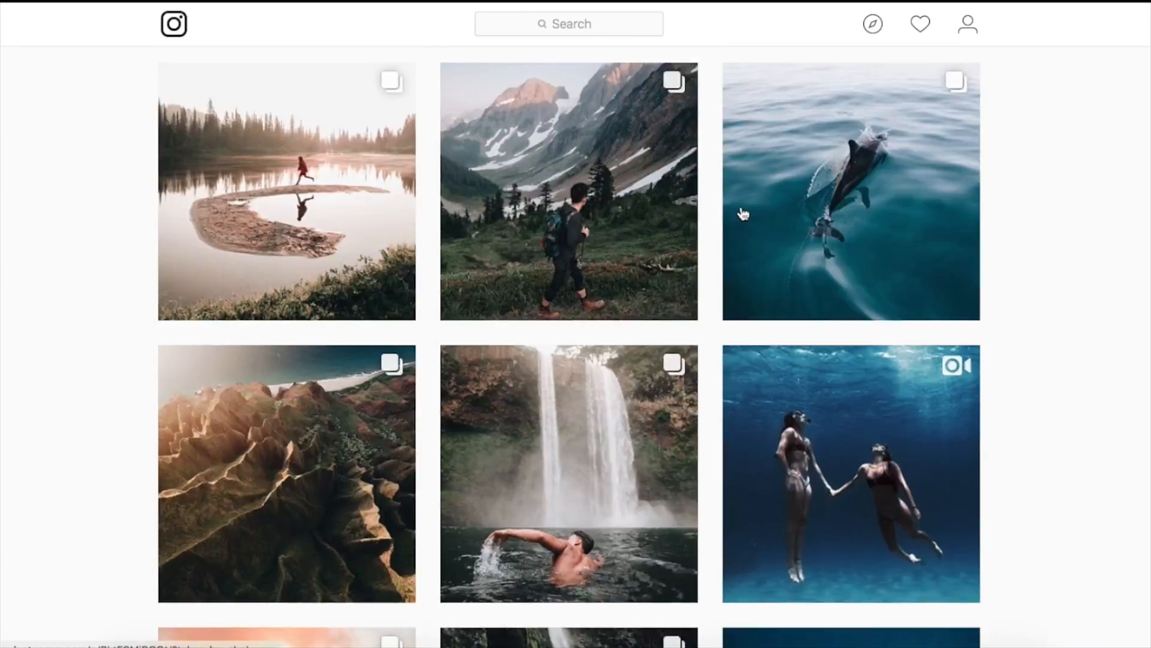
scroll(744, 214, up, 1)
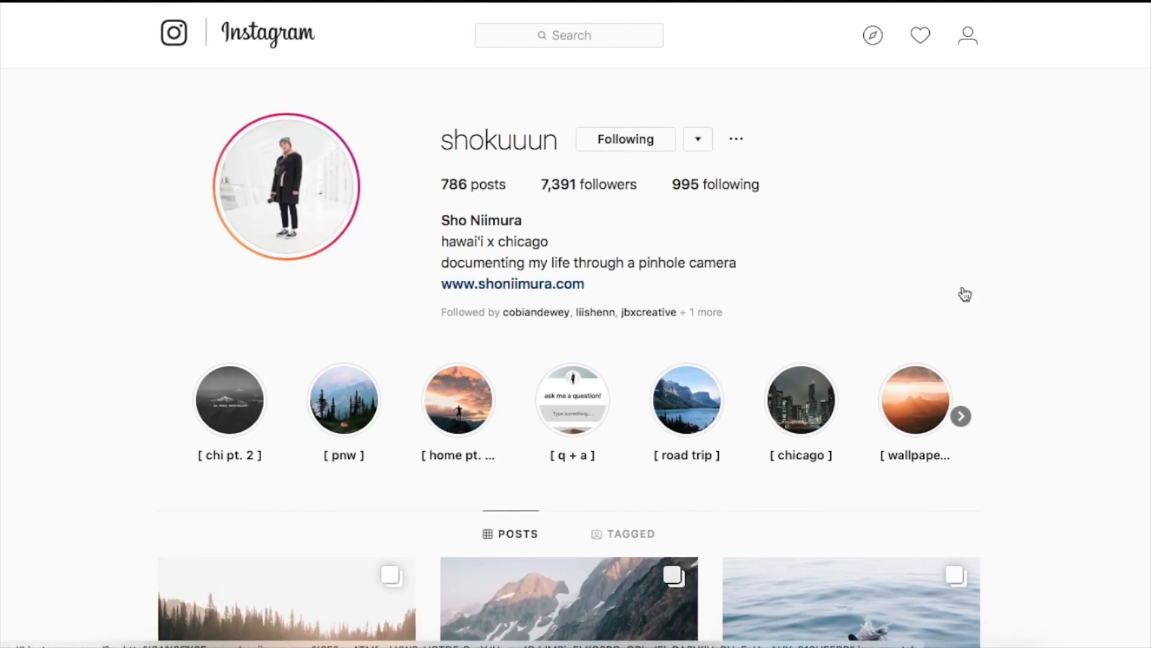
scroll(965, 294, down, 1)
scroll(965, 294, up, 1)
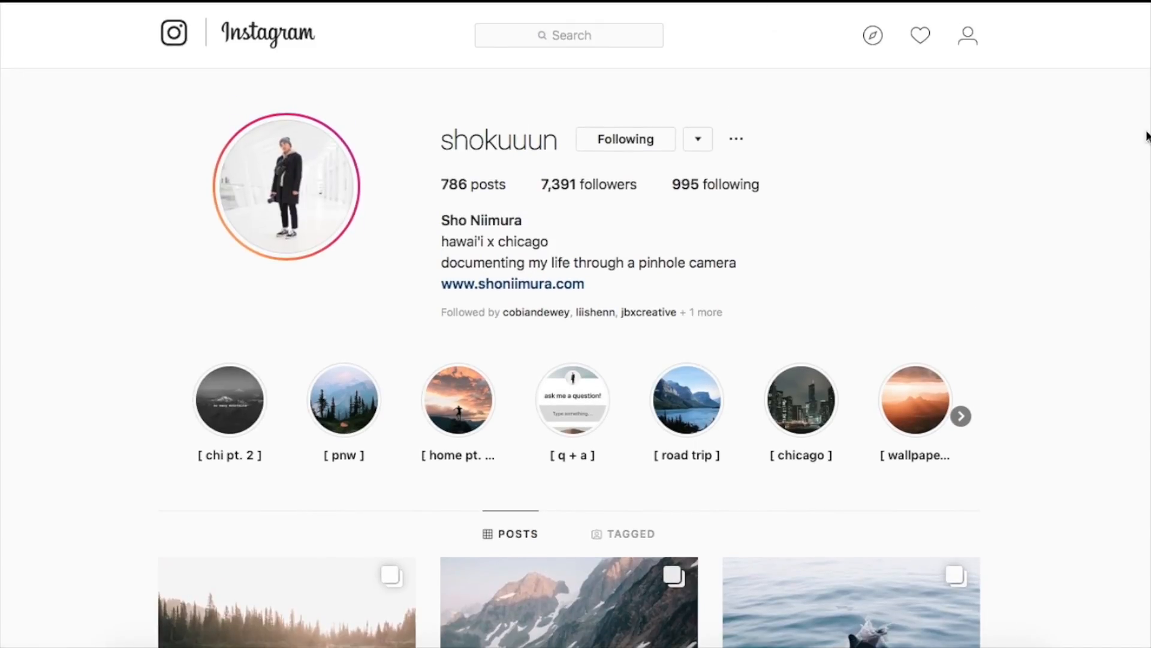
scroll(958, 214, down, 8)
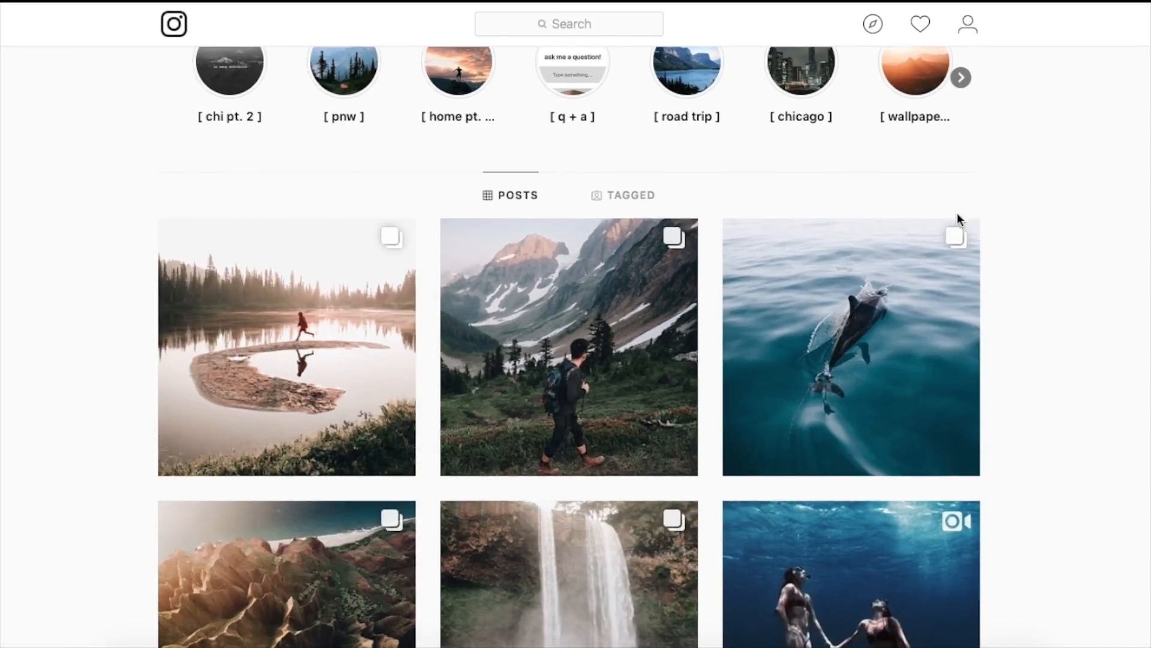
scroll(957, 212, down, 4)
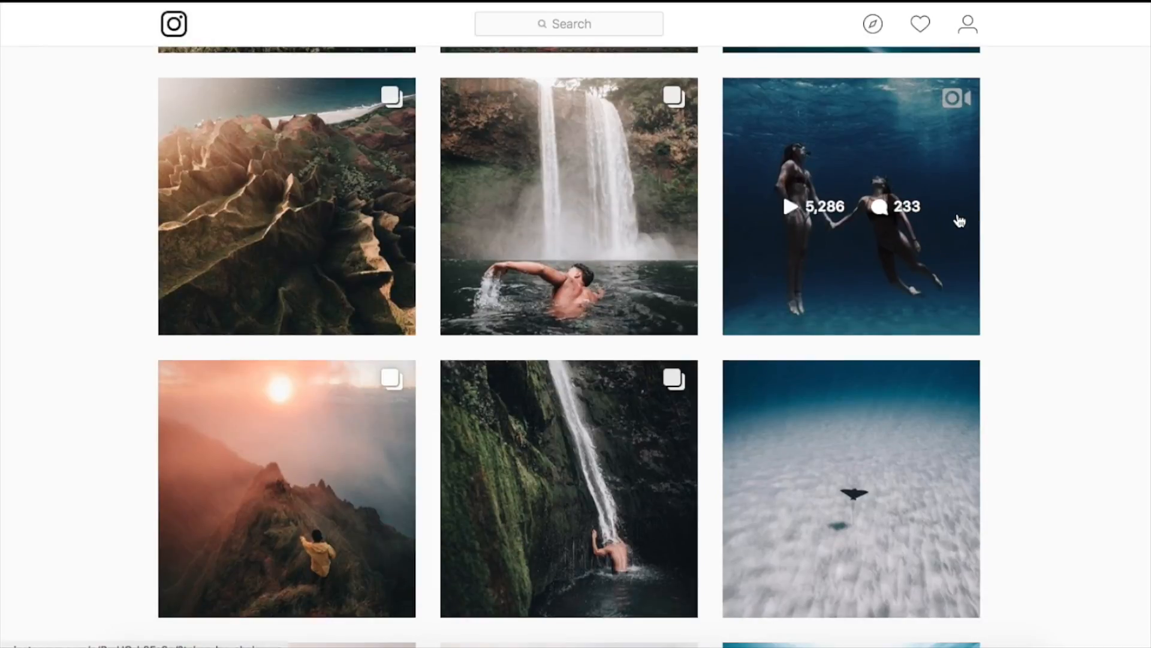
scroll(960, 221, down, 9)
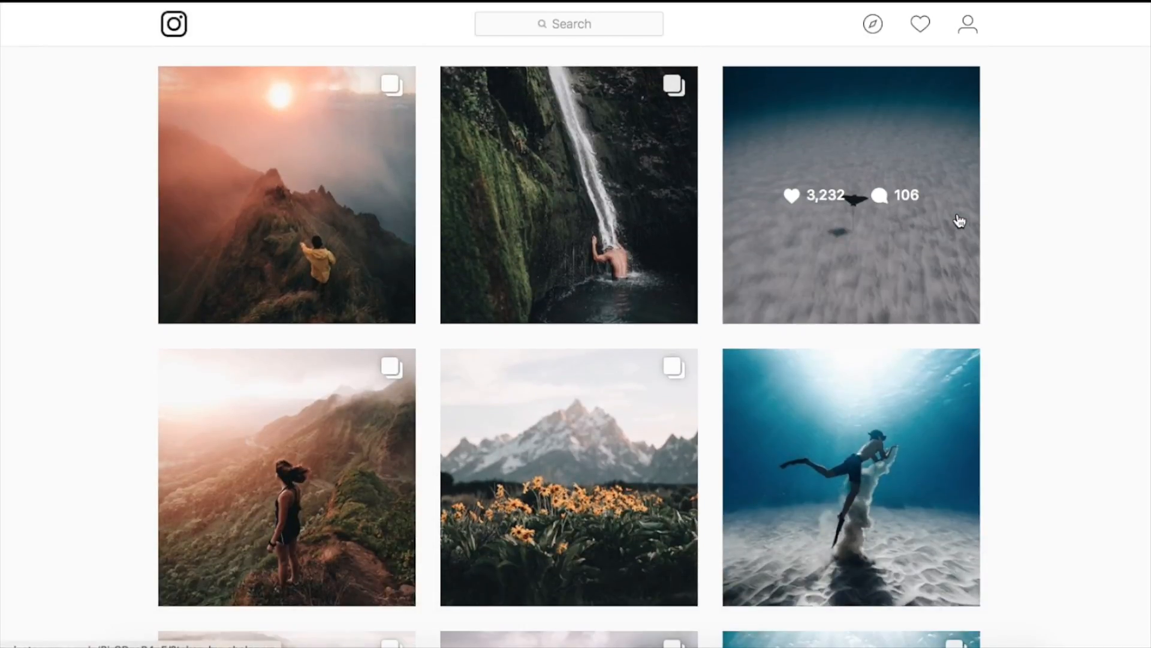
scroll(959, 221, down, 5)
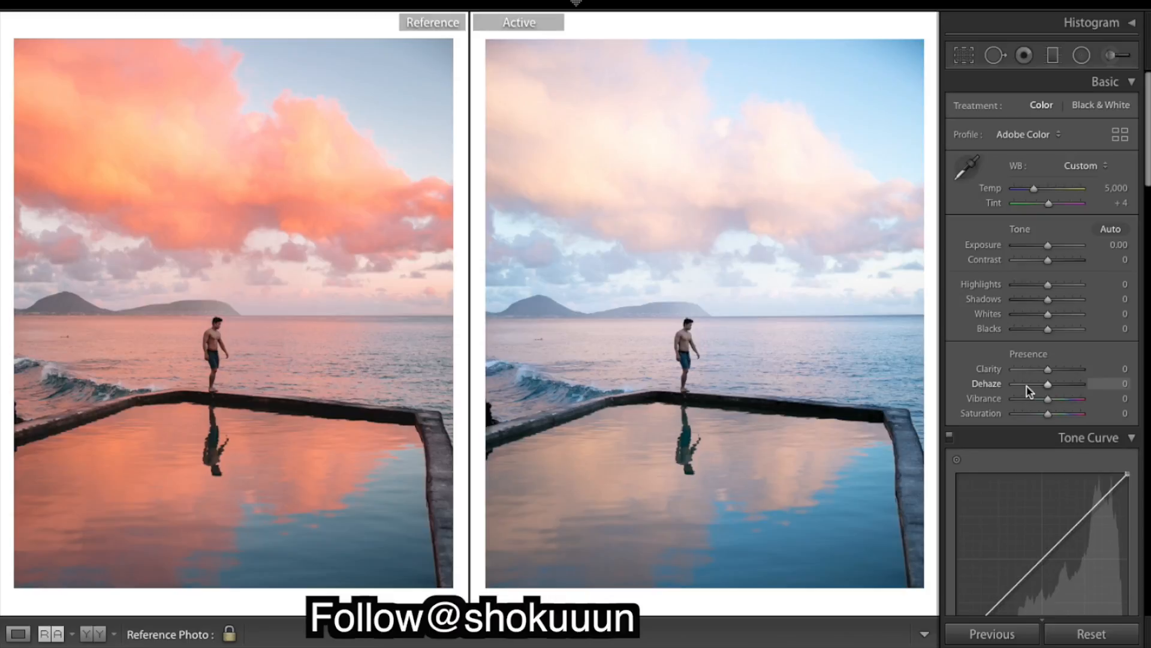
Try raising Dehaze to about +46, then reset it to 0
click(1072, 384)
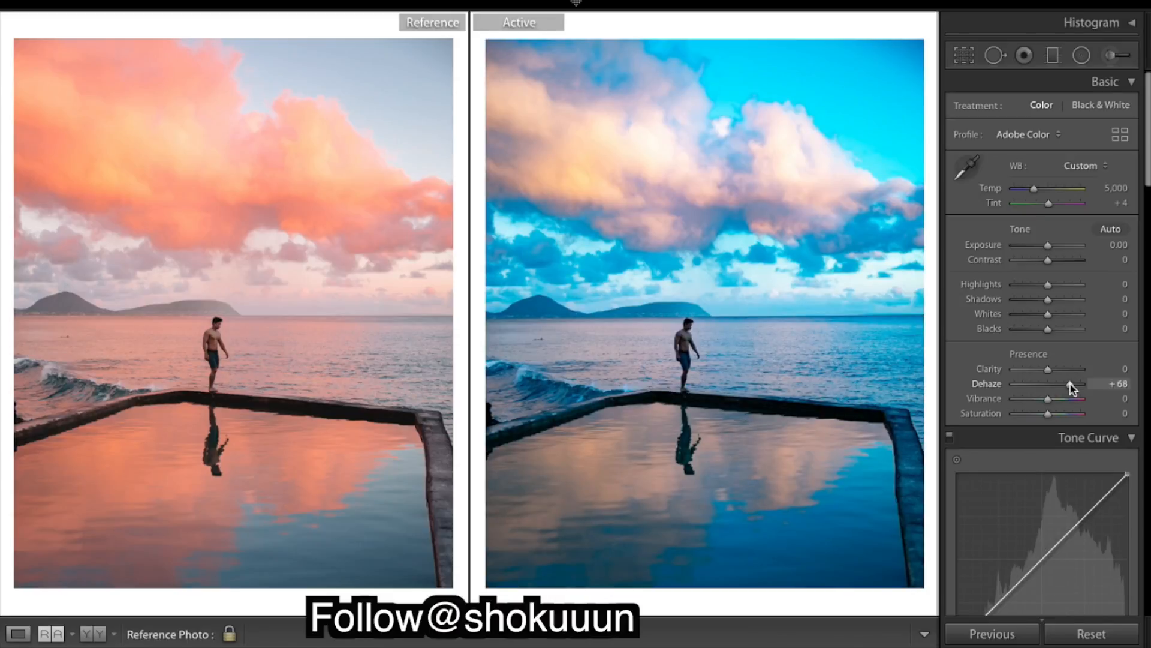
drag(1070, 384, 1065, 385)
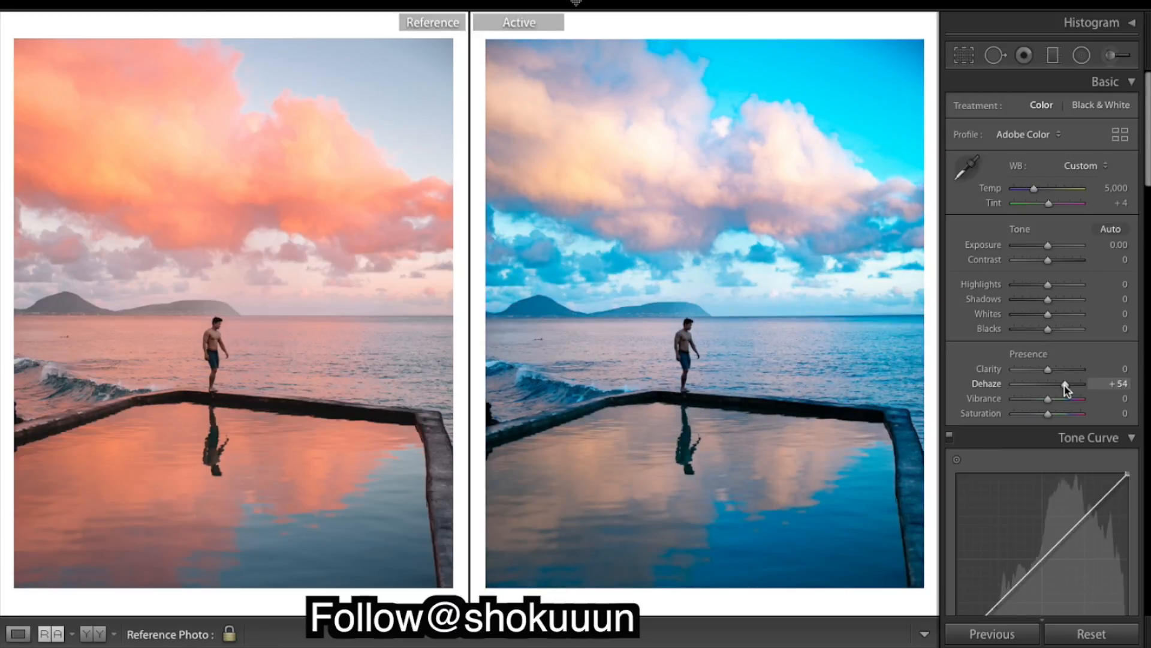
drag(1064, 385, 1064, 385)
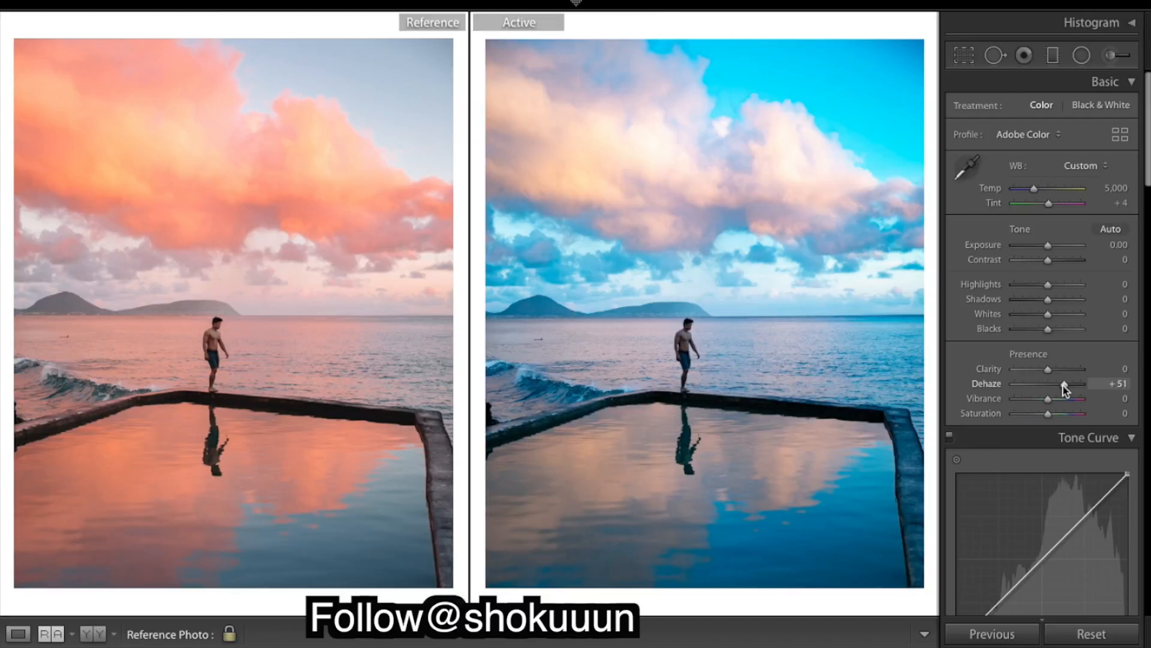
drag(1065, 385, 1062, 384)
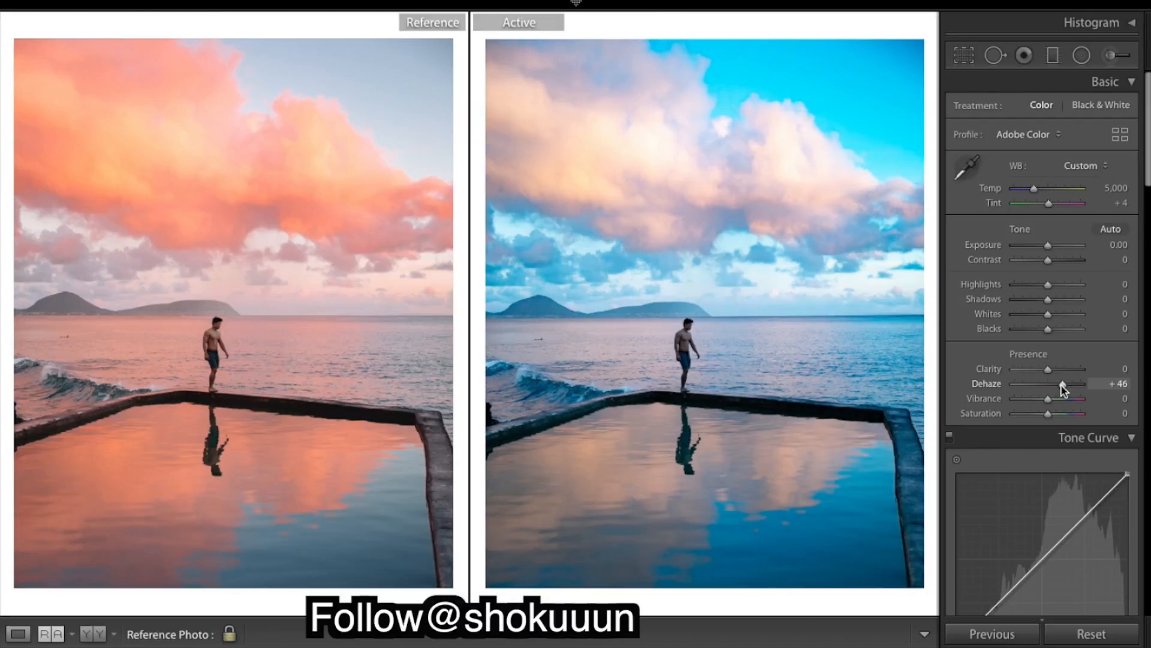
double_click(987, 384)
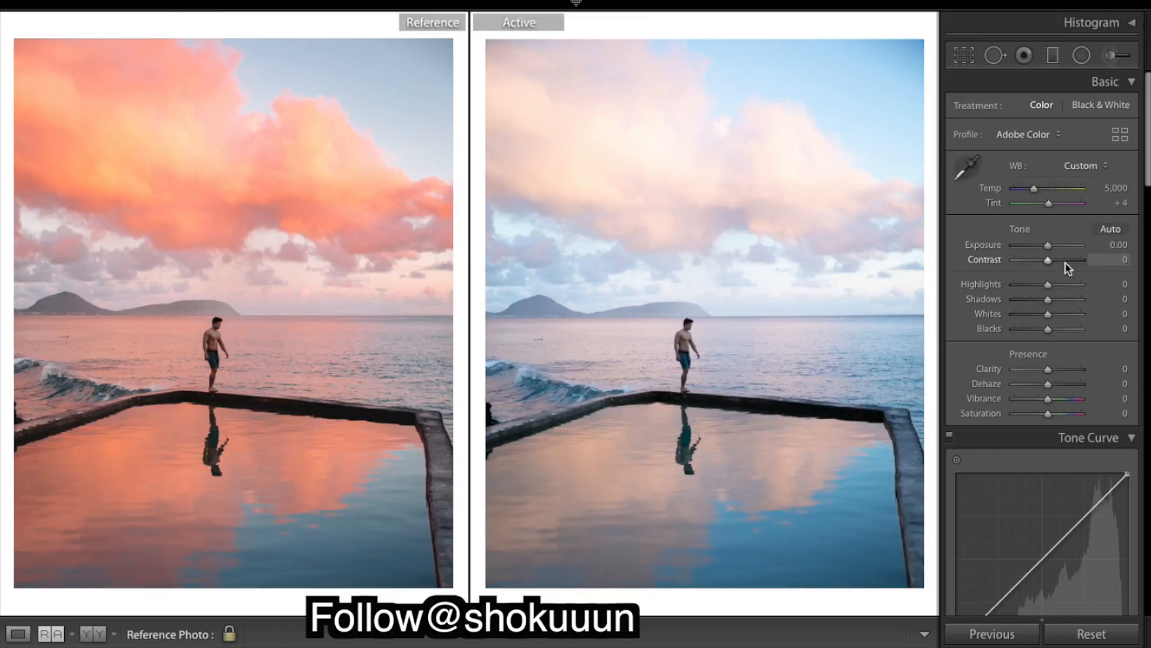
Try raising Contrast to +100, then undo the contrast changes
drag(1069, 268, 1124, 260)
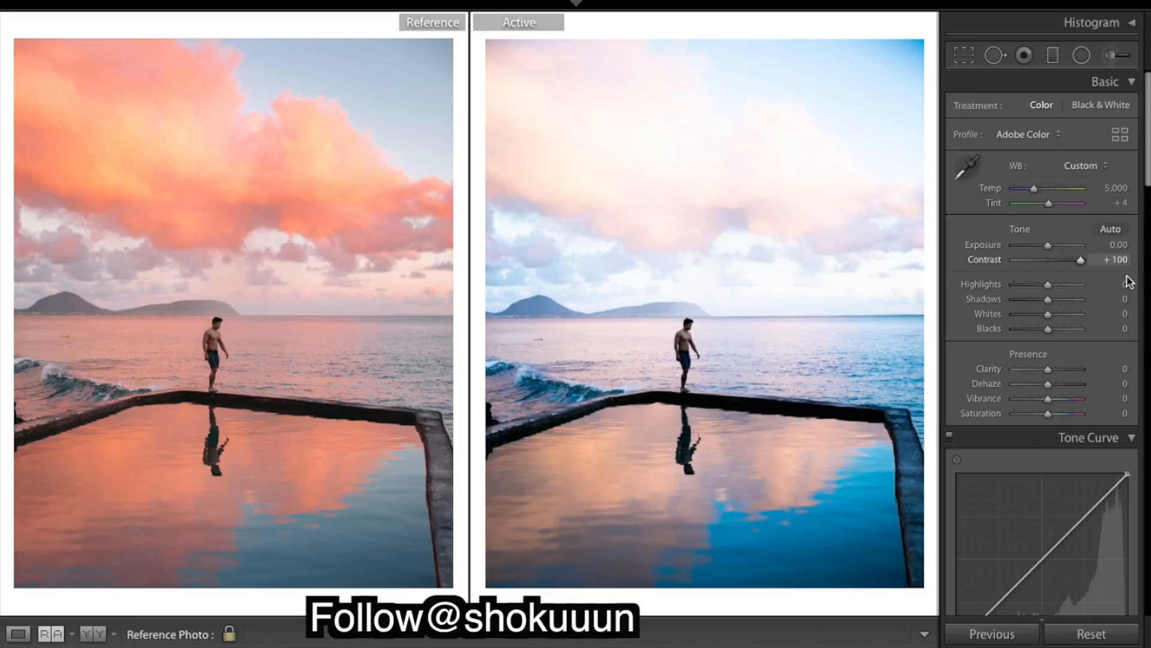
key(ctrl+z)
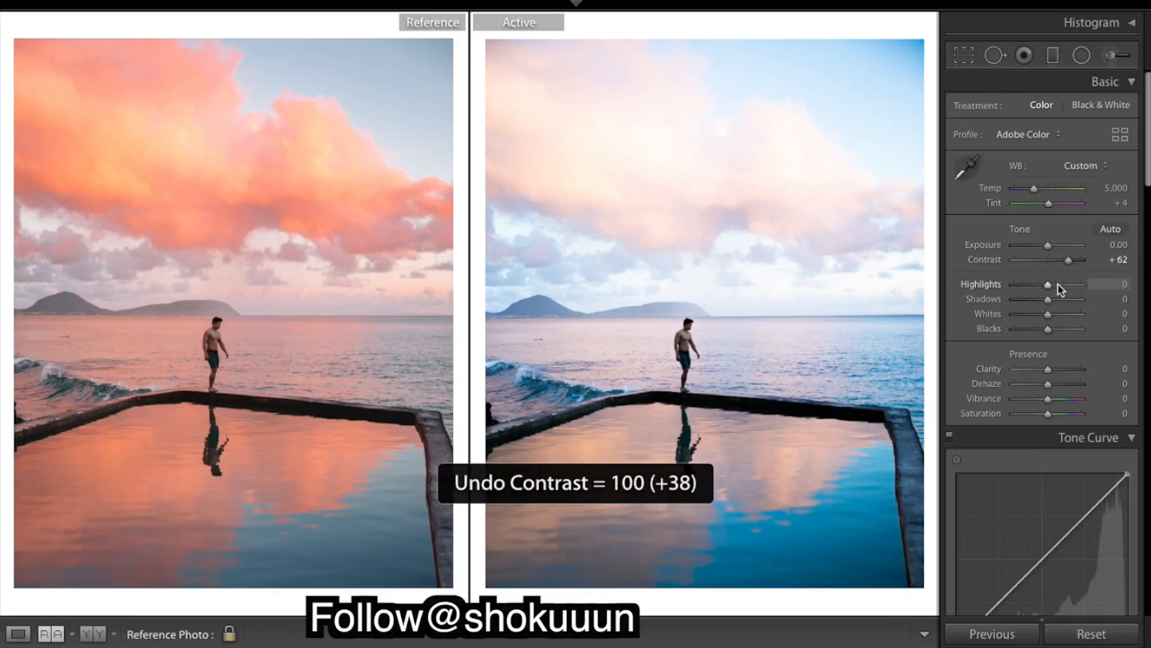
key(ctrl+z)
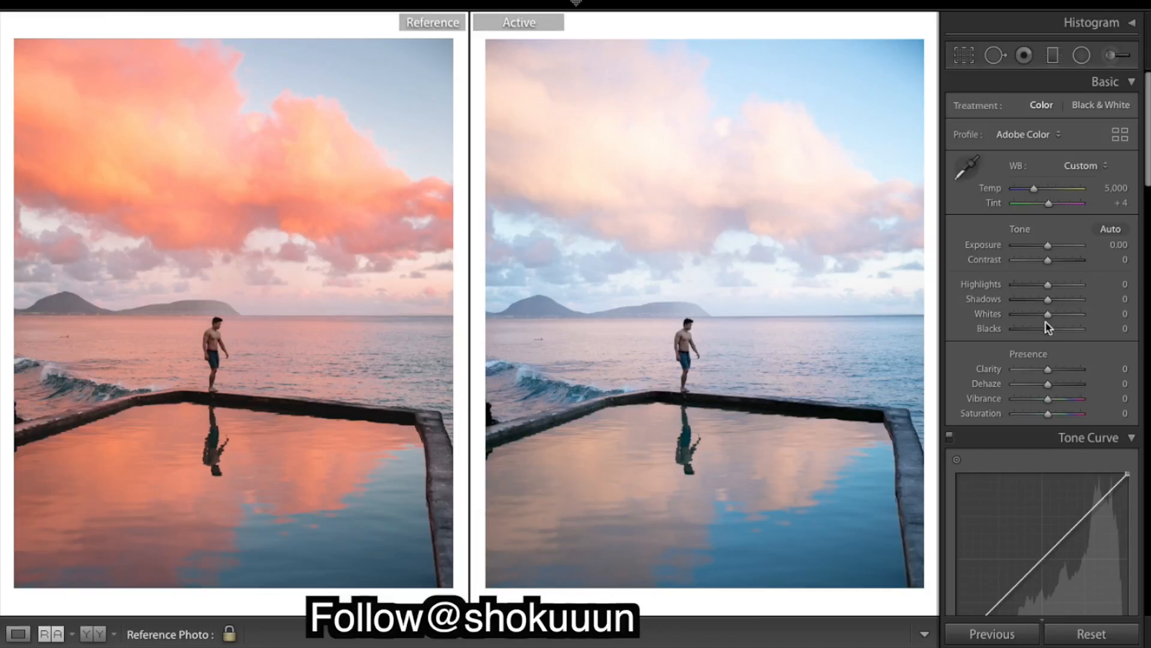
Set Dehaze to +47 and toggle the before view to compare with the original
click(1067, 383)
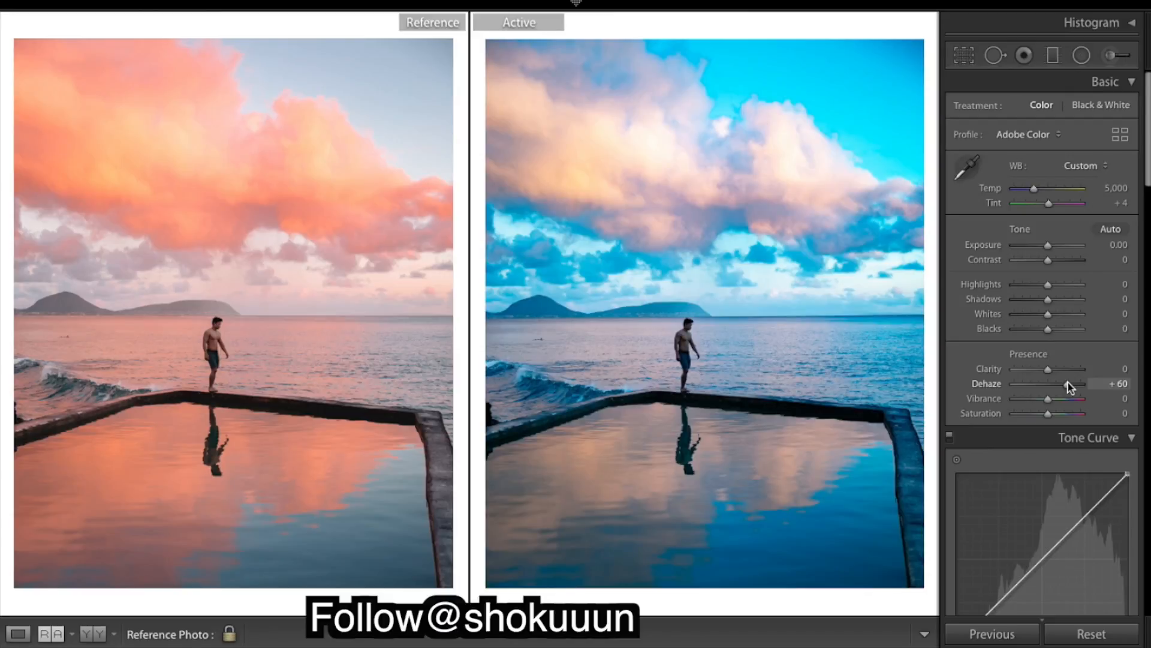
drag(1070, 385, 1064, 387)
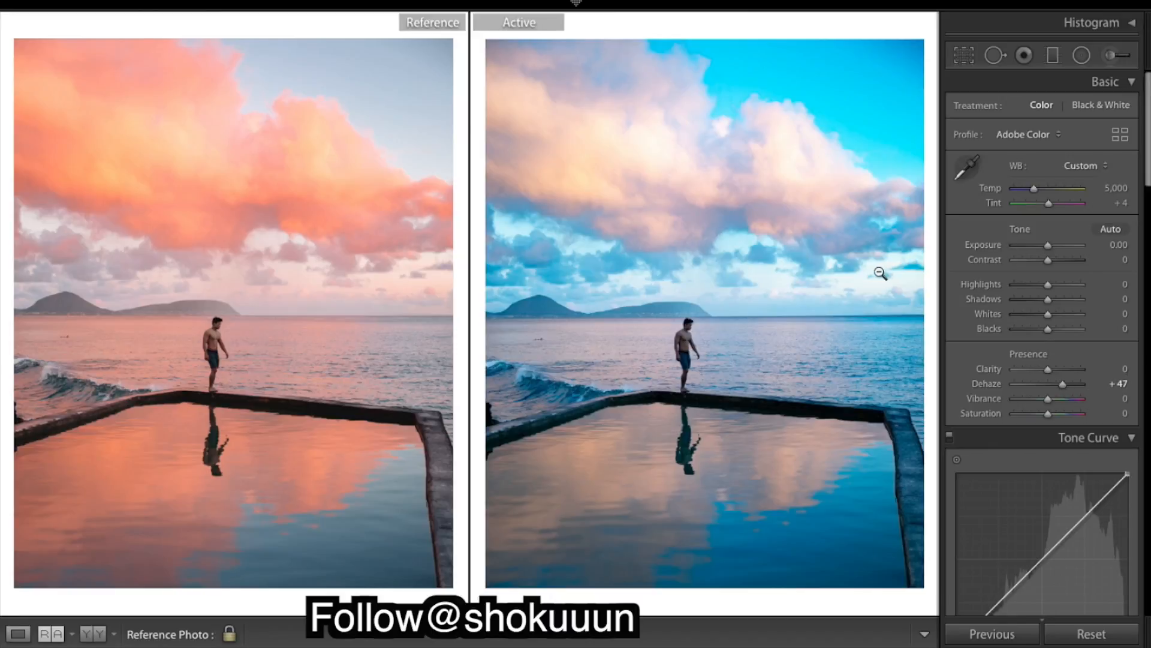
key(backslash)
key(backslash)
key(backslash)
key(backslash)
Set the white balance Temp to 6,800 and Tint to +24
click(1047, 189)
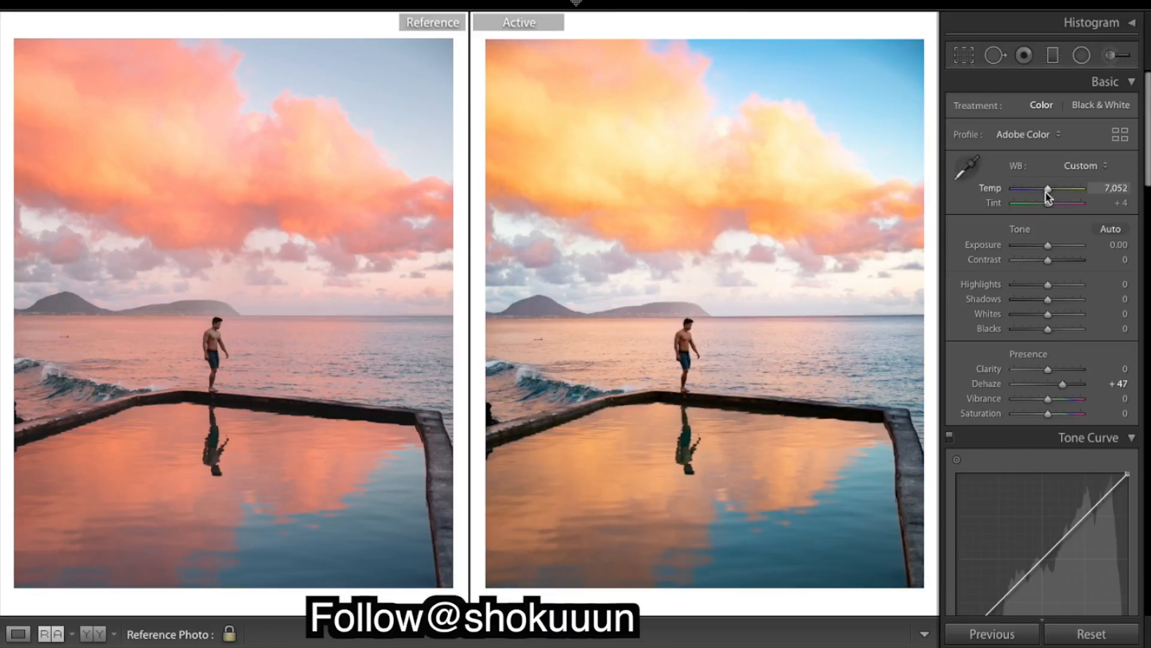
click(1118, 187)
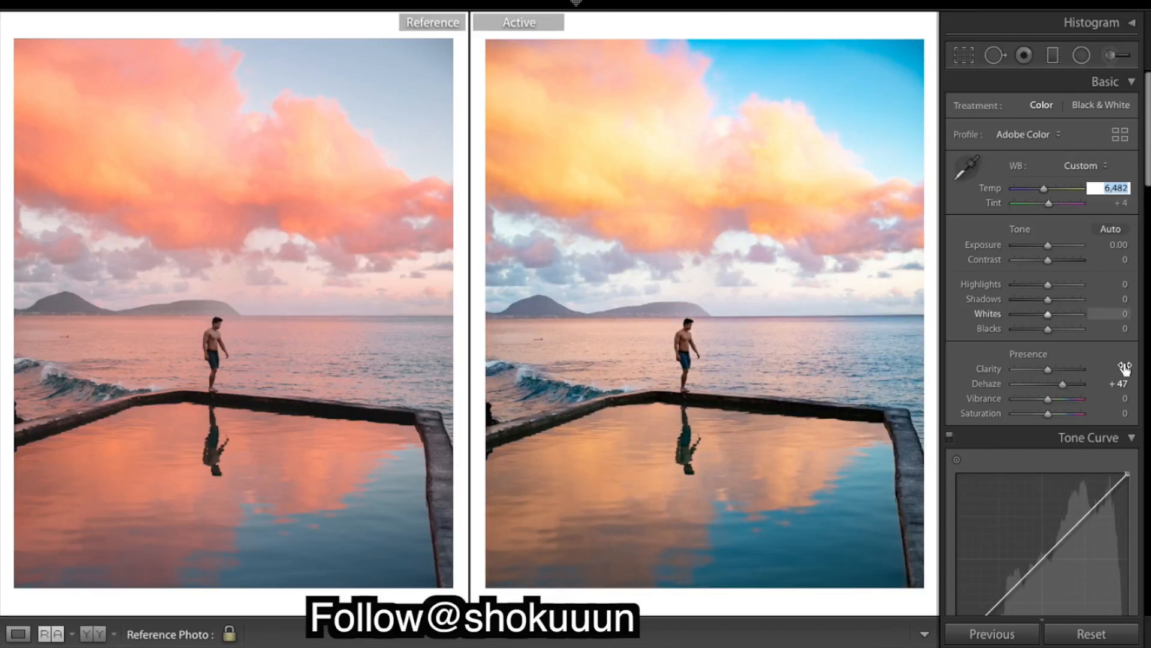
text(6800)
key(Return)
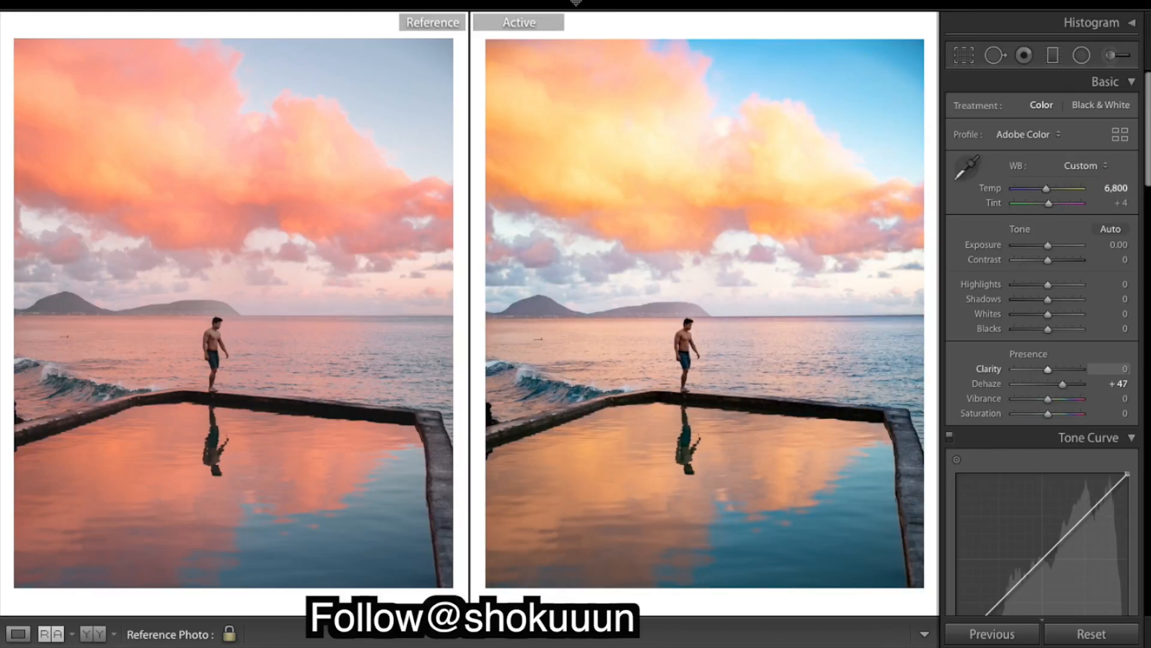
click(1120, 203)
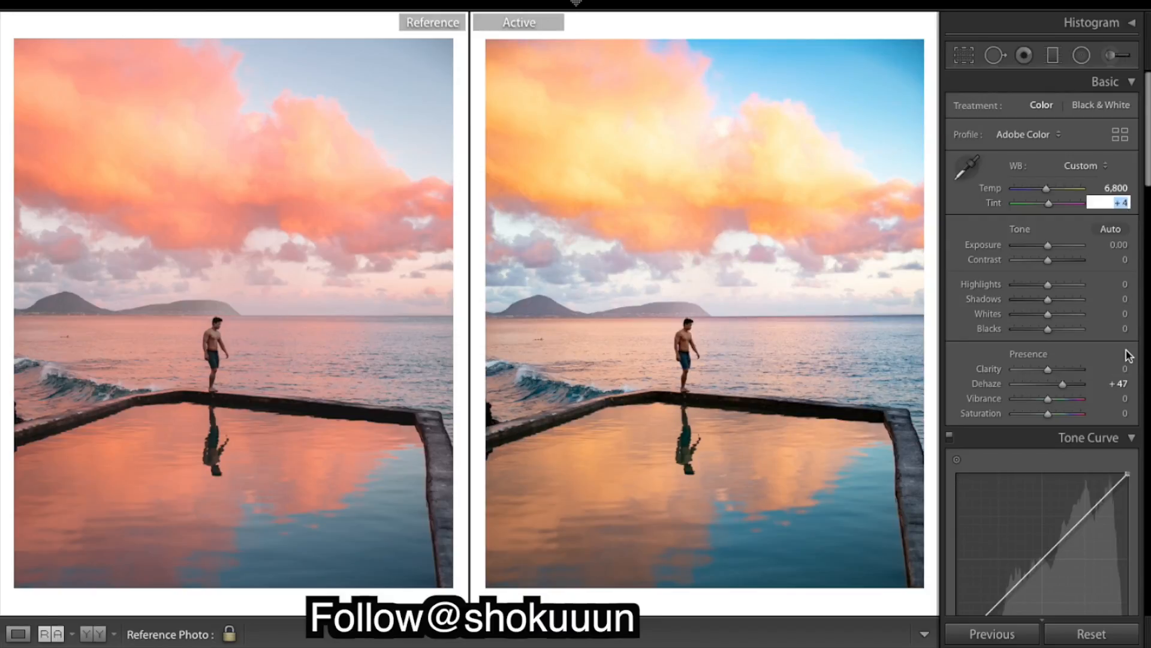
text(24)
key(Return)
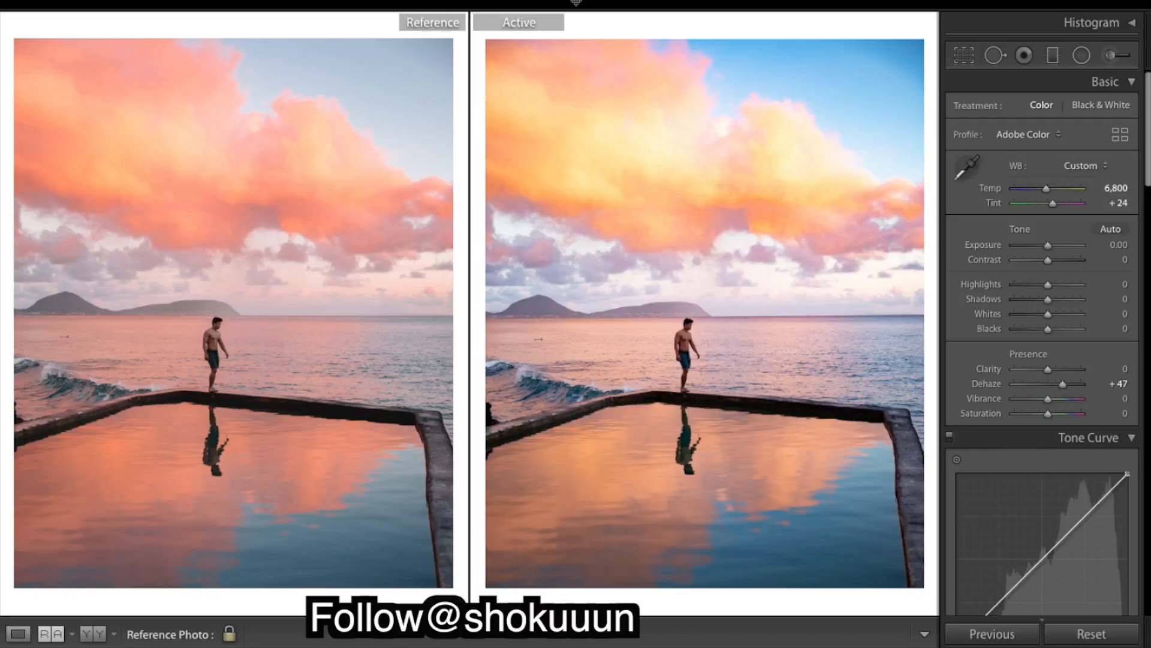
Compare against the before view and raise Exposure to +0.40
key(backslash)
key(backslash)
drag(1048, 246, 1049, 246)
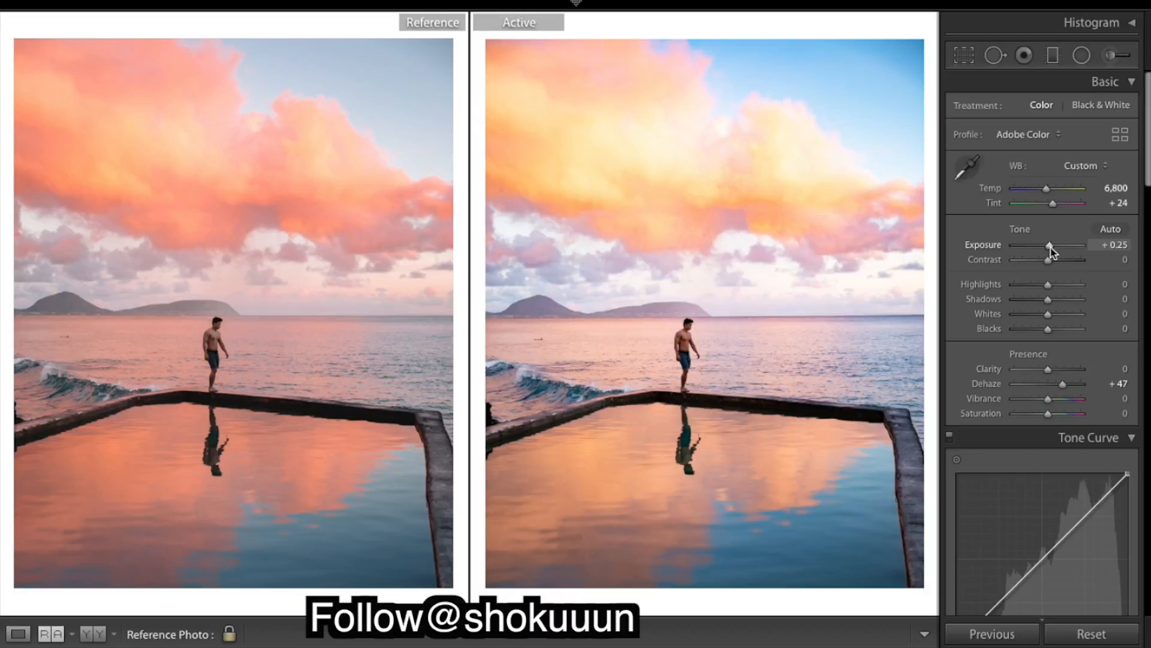
drag(1051, 246, 1052, 248)
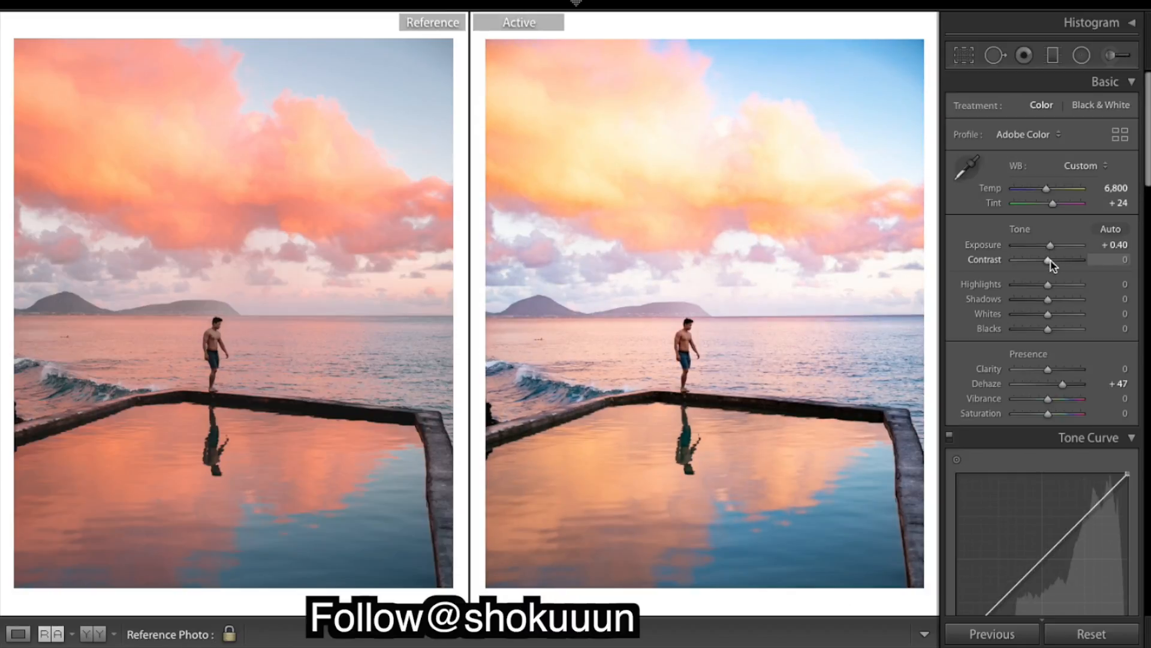
Lower Highlights to -67 and Whites to -50
mouse_move(1028, 288)
mouse_down()
mouse_move(1005, 290)
mouse_move(1083, 295)
mouse_move(1046, 295)
mouse_up()
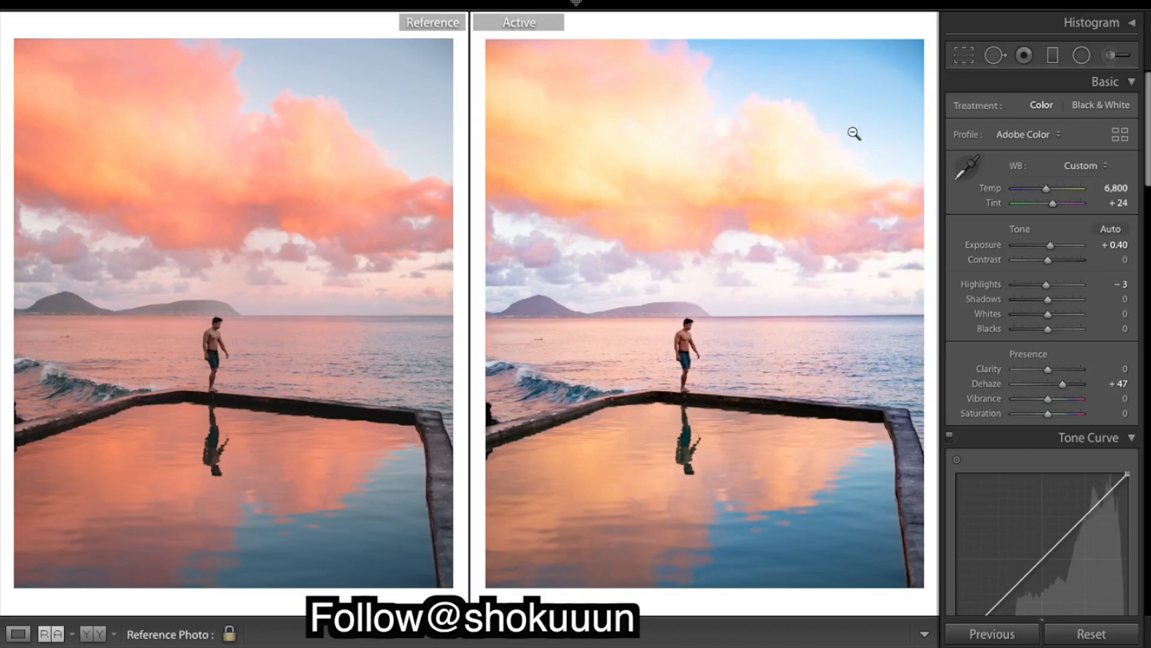
drag(1048, 314, 1026, 292)
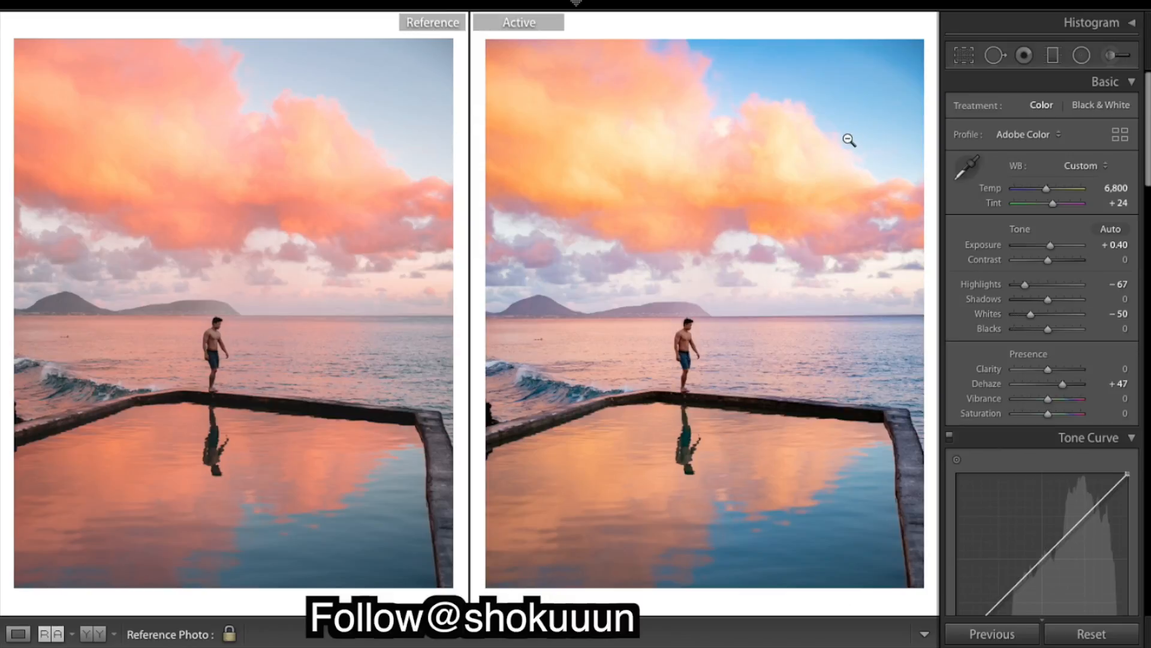
Lower Whites to -92 and Highlights to -80
click(1021, 314)
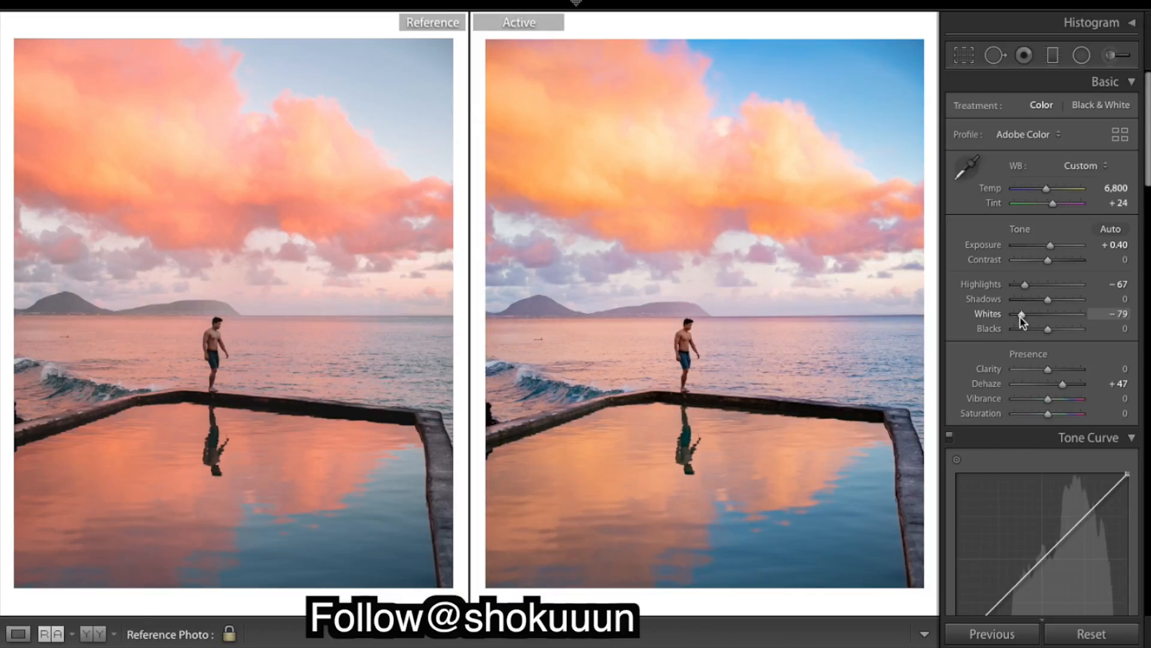
drag(1021, 316, 1017, 317)
drag(1015, 318, 1018, 319)
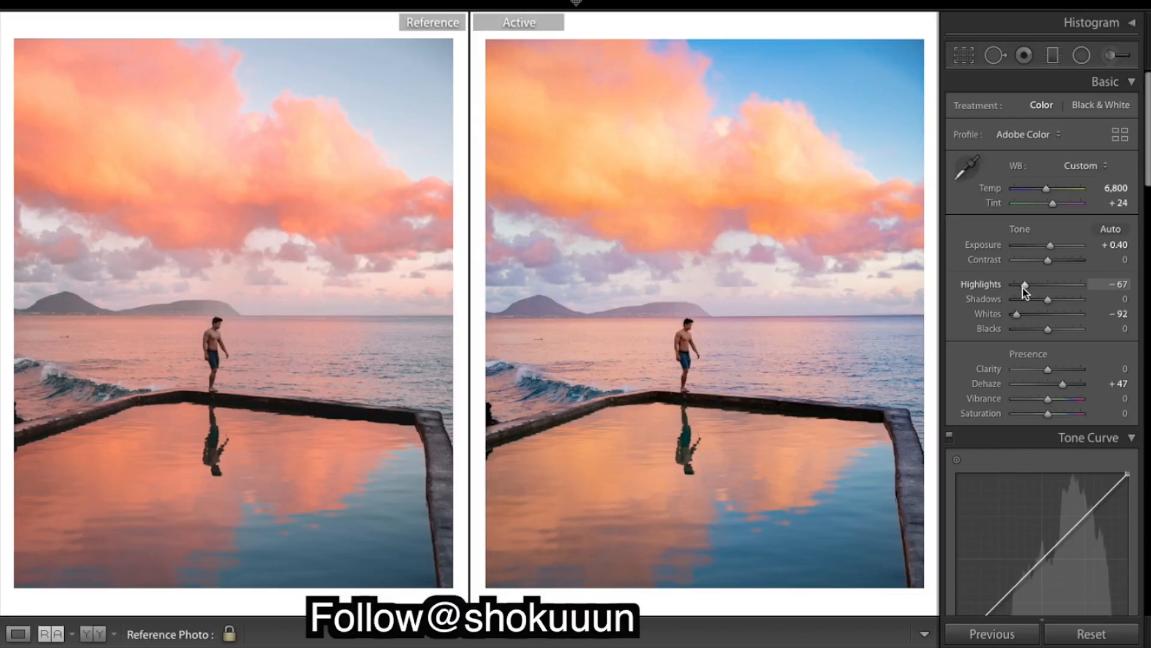
mouse_move(1041, 290)
mouse_down()
mouse_move(996, 290)
mouse_move(1020, 286)
mouse_up()
drag(1021, 288, 1022, 289)
drag(1021, 290, 1020, 290)
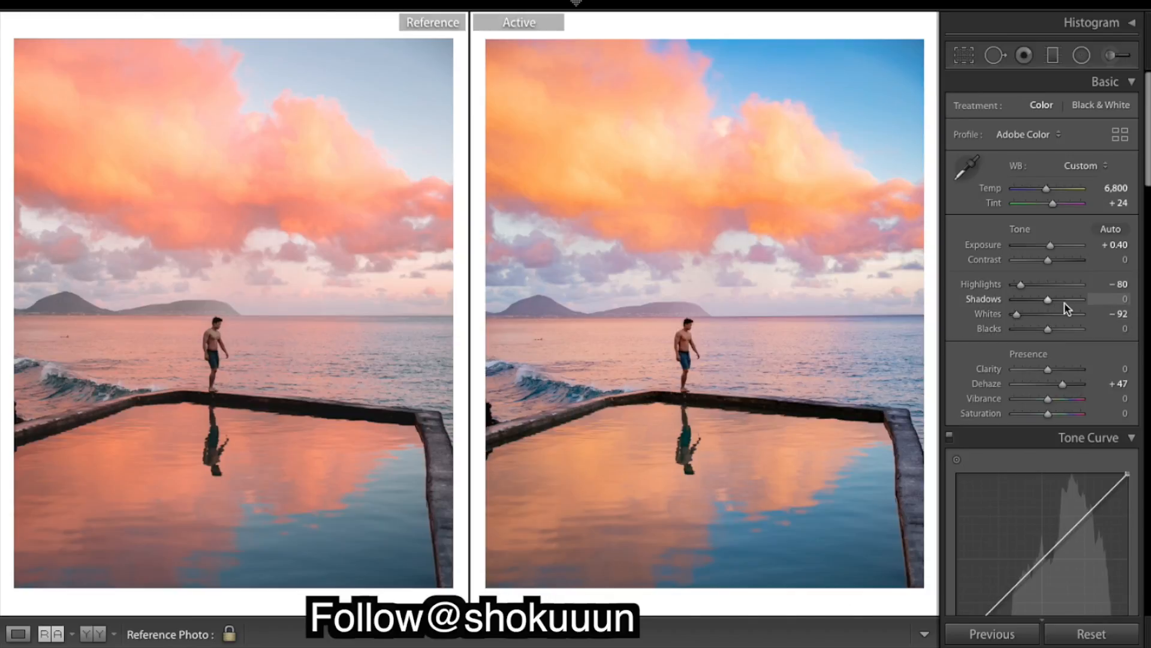
mouse_move(1065, 303)
mouse_down()
mouse_move(1050, 303)
mouse_move(1061, 306)
mouse_up()
drag(1056, 312, 1048, 311)
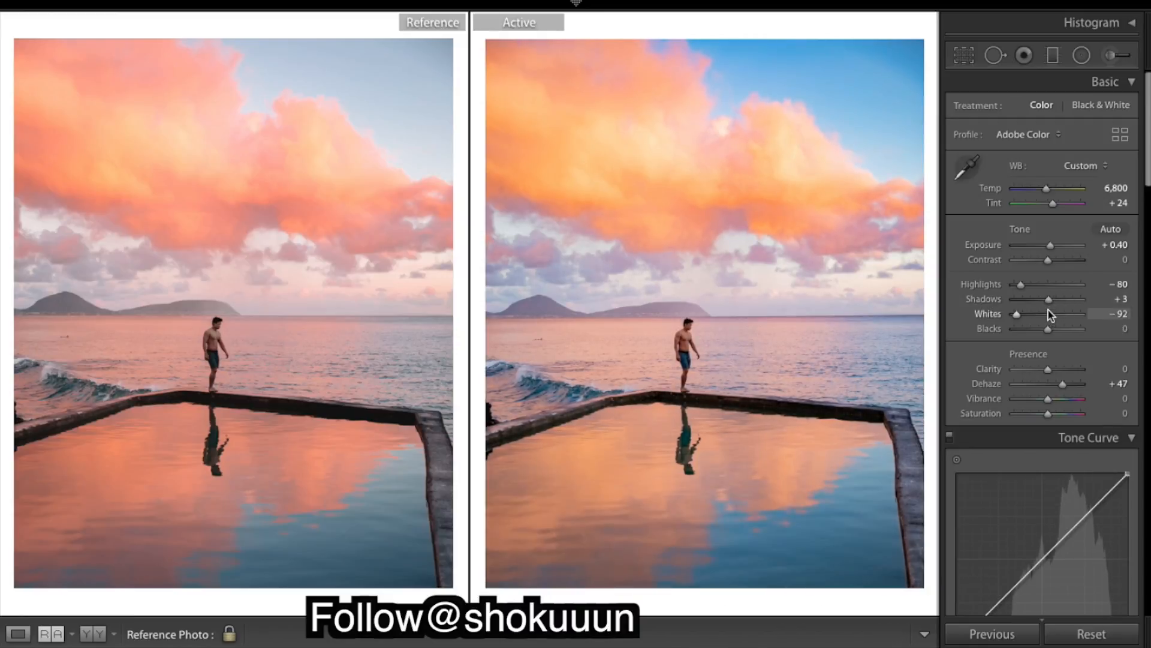
double_click(995, 299)
Set Blacks to -37 and raise Shadows to +47
drag(1038, 329, 1036, 330)
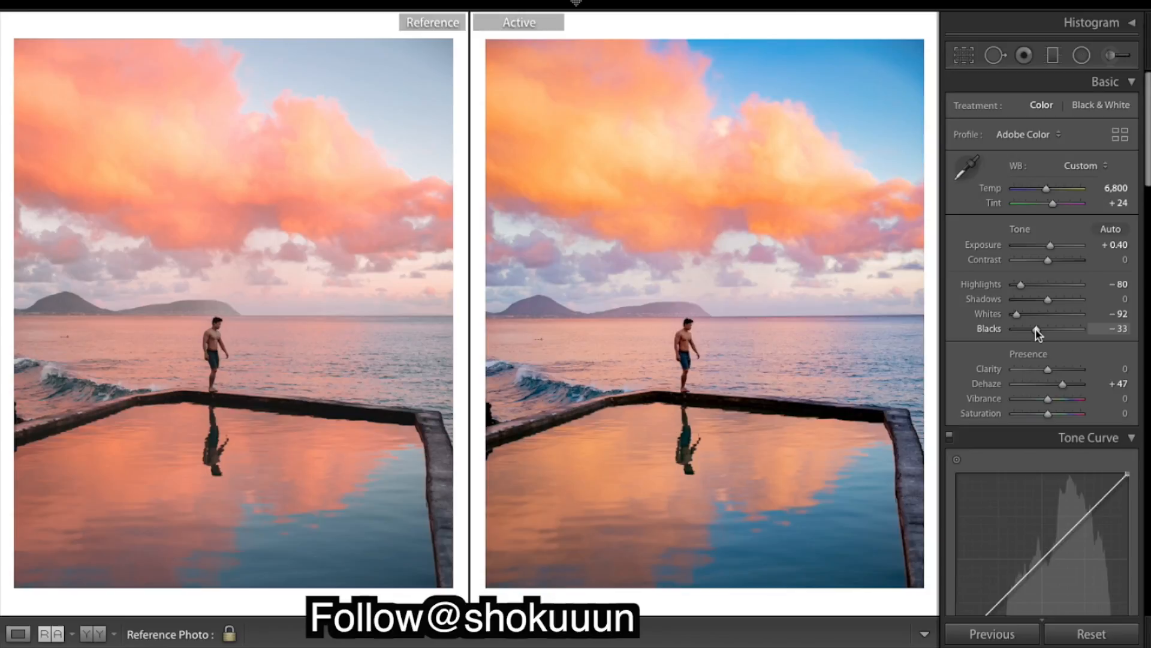
drag(1038, 330, 1035, 329)
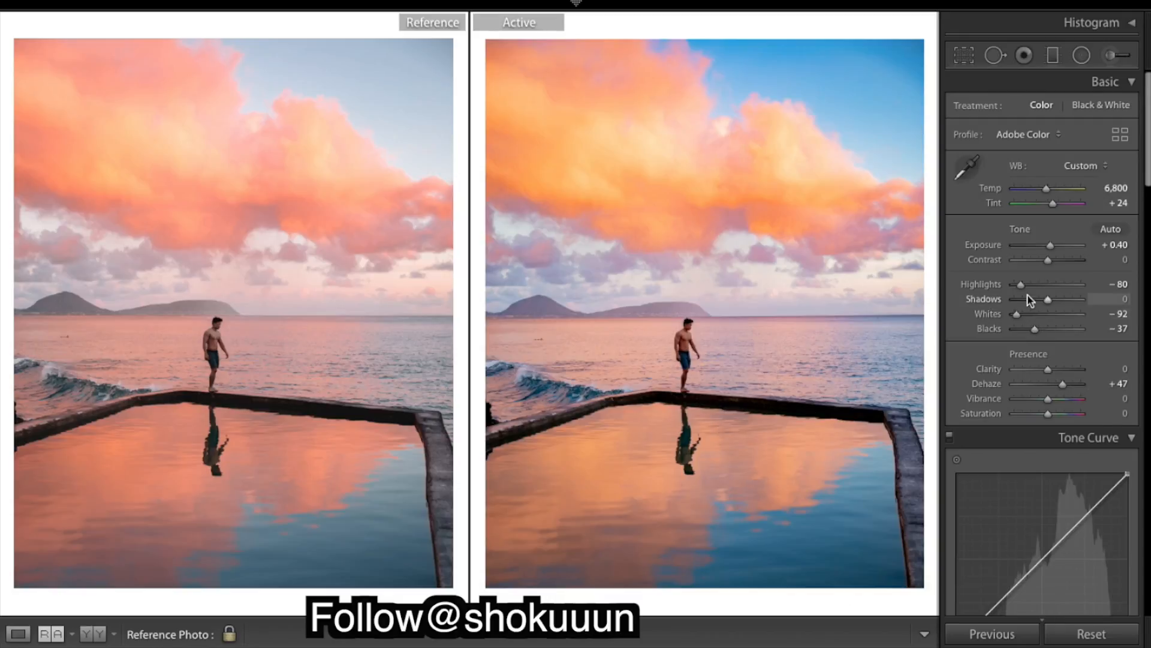
drag(1049, 298, 1068, 314)
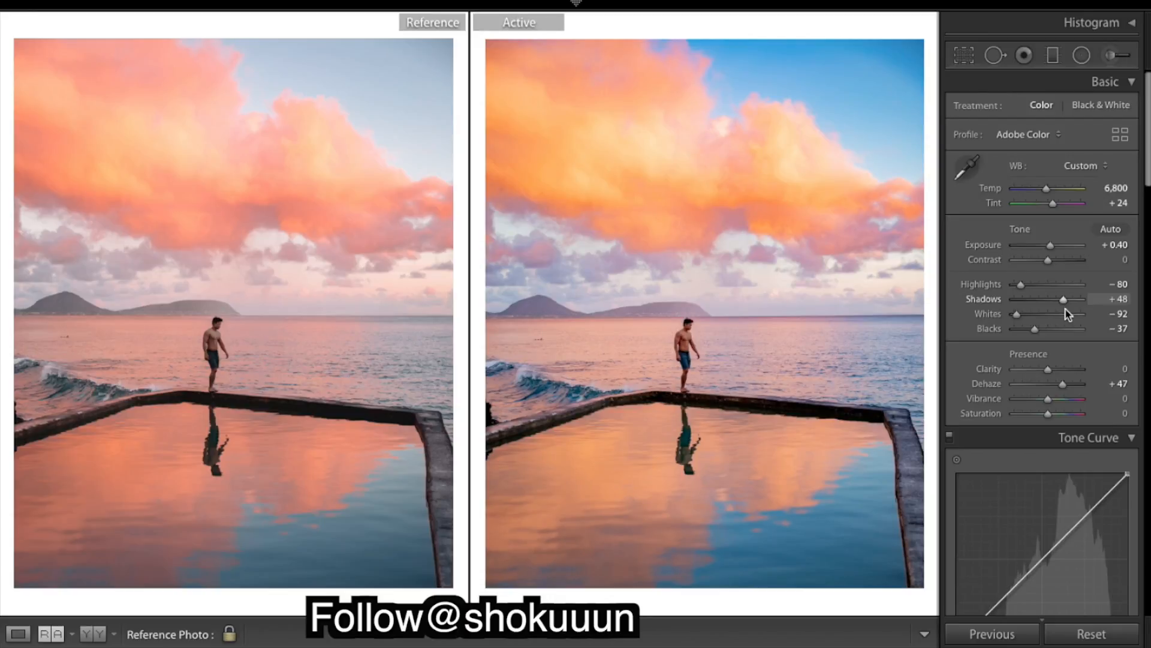
drag(1068, 313, 1067, 314)
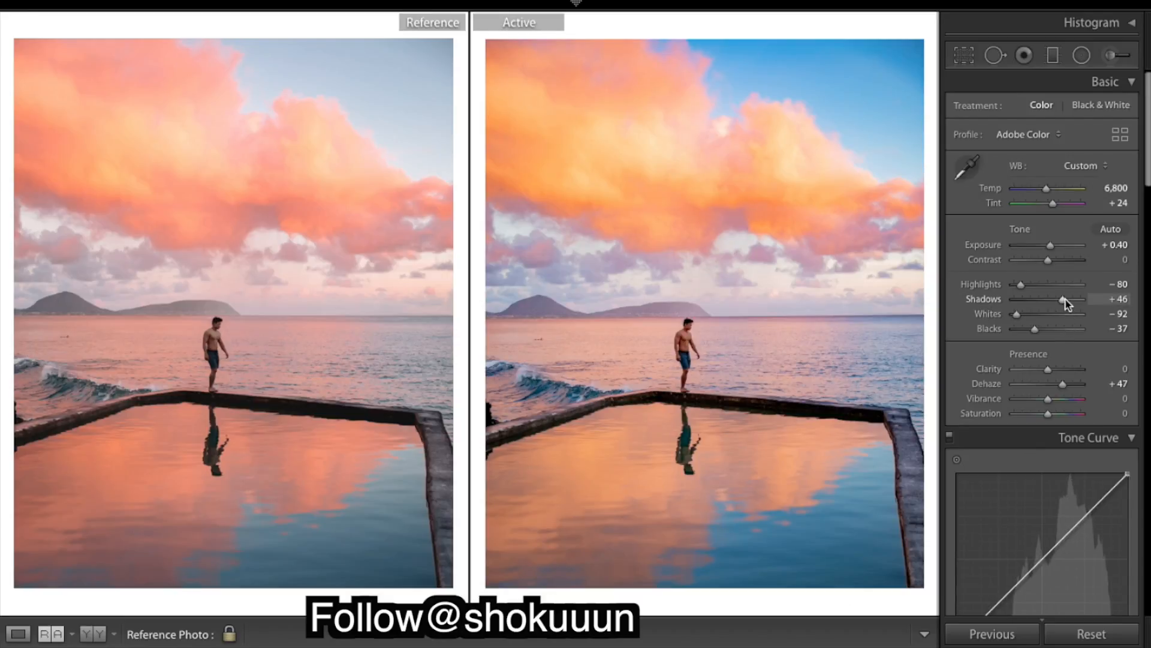
drag(1066, 299, 1066, 298)
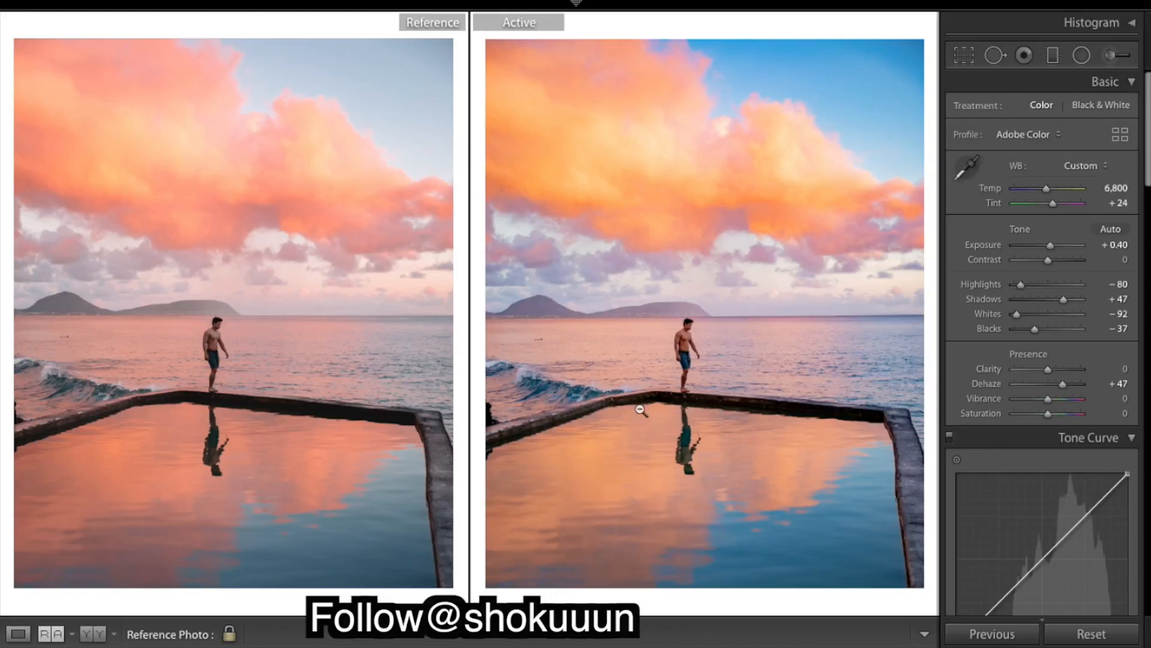
Lower the overall Saturation to -21
scroll(1122, 363, down, 1)
scroll(1121, 367, down, 4)
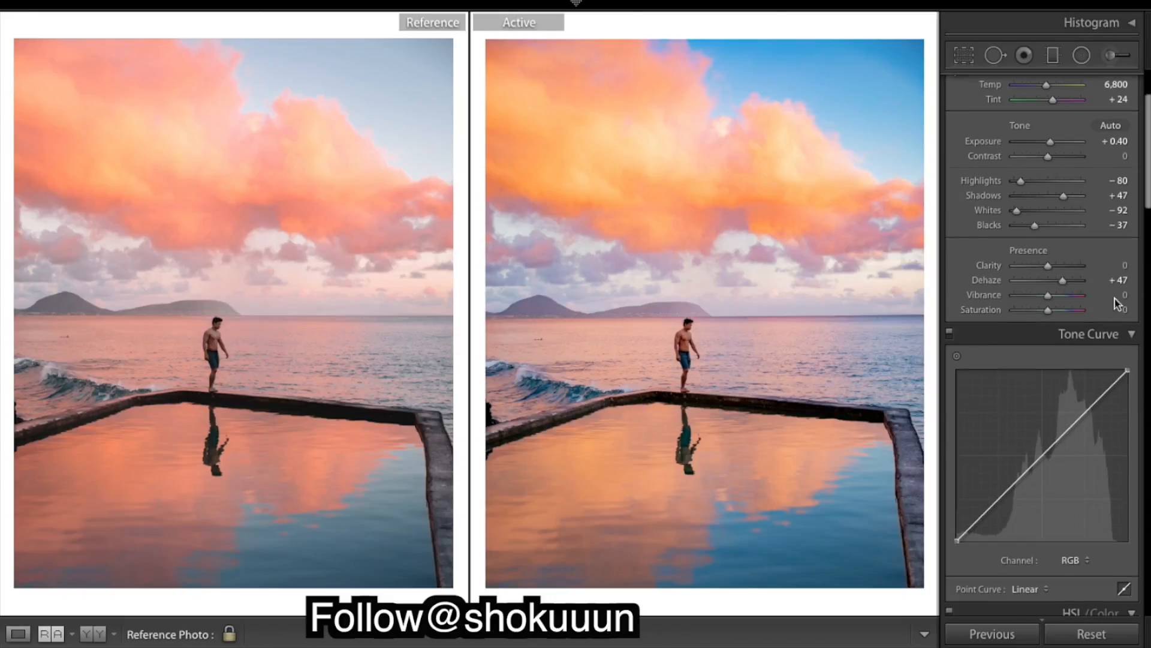
scroll(1111, 259, up, 1)
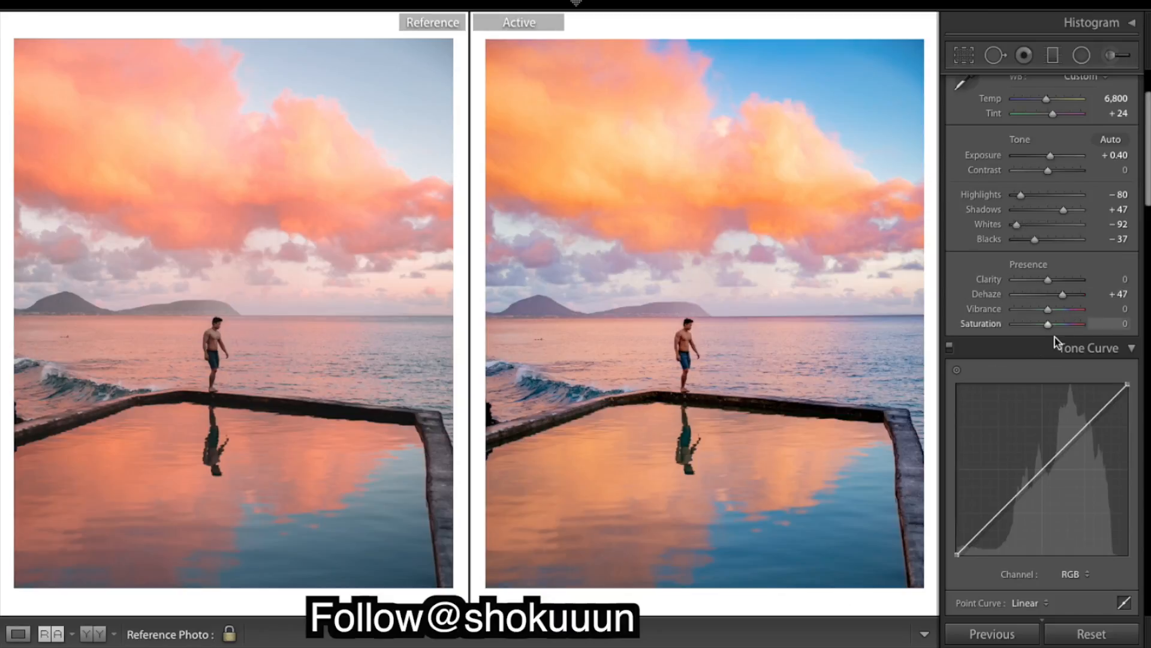
drag(1048, 324, 1042, 328)
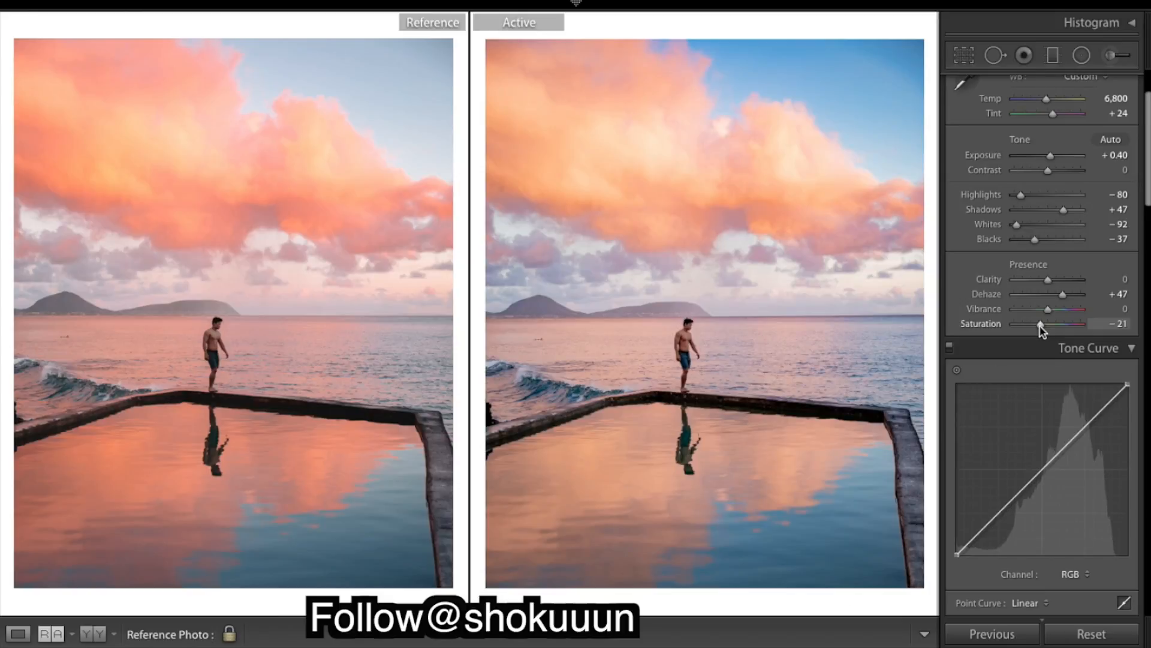
Toggle the before view repeatedly to compare the edit with the original
scroll(1097, 342, down, 2)
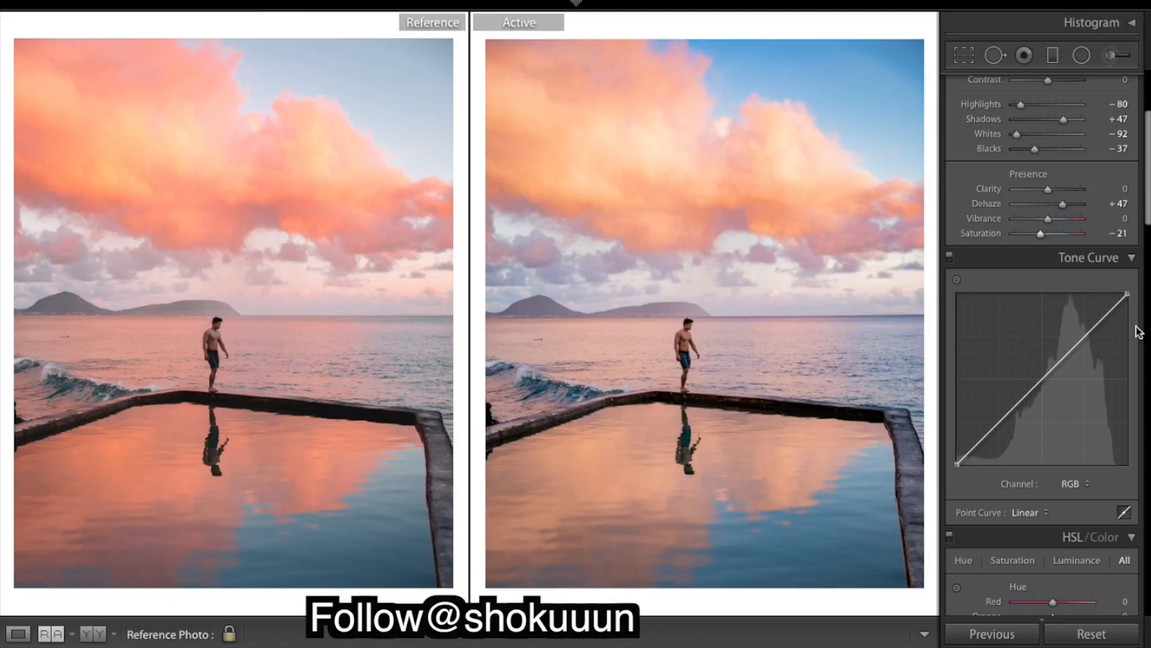
key(backslash)
key(backslash)
key(backslash)
key(backslash)
key(backslash)
key(backslash)
key(backslash)
key(backslash)
Shift the Orange hue to -18 in the HSL panel
scroll(1133, 331, down, 3)
scroll(1116, 216, up, 4)
scroll(1116, 215, down, 4)
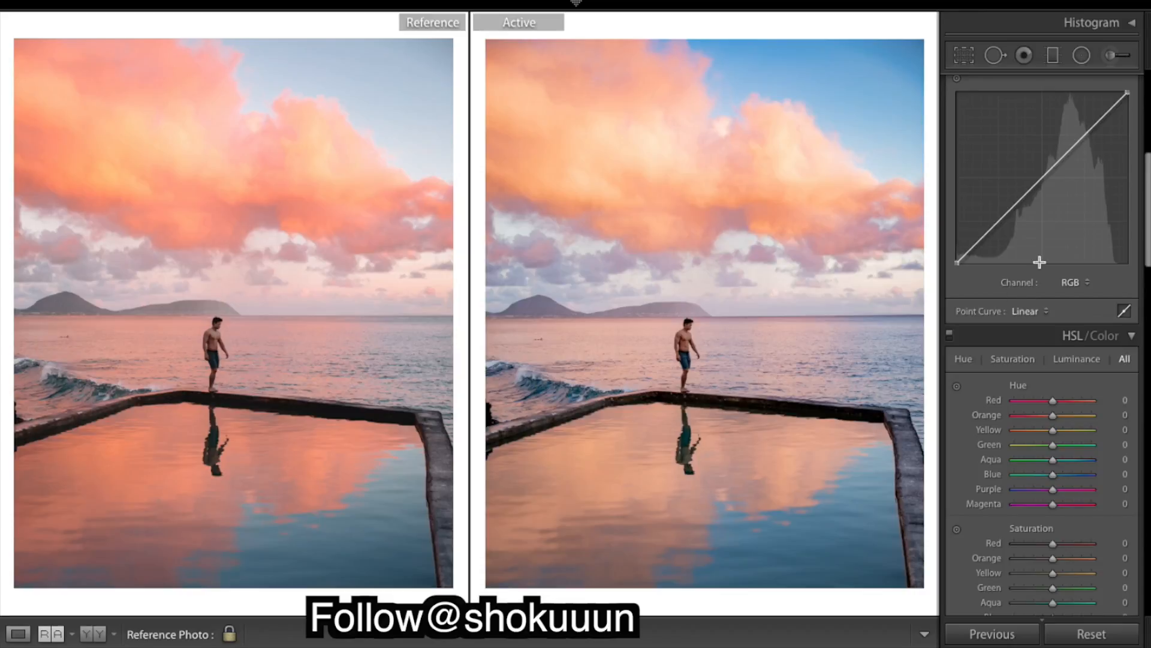
scroll(1102, 192, down, 5)
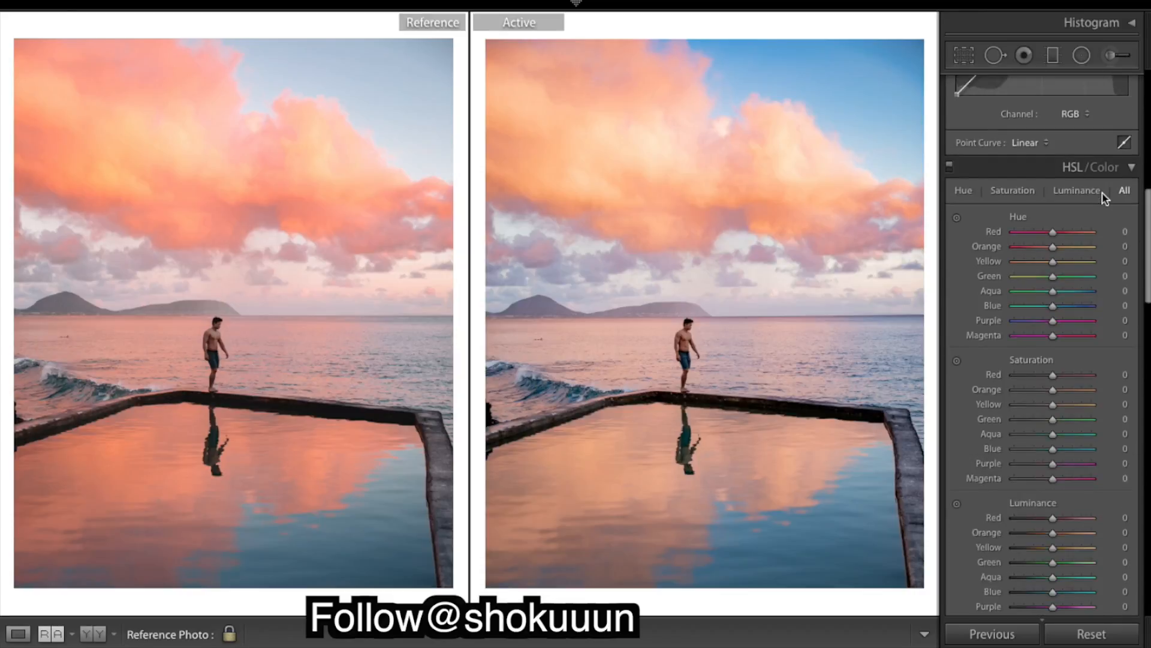
scroll(1104, 192, down, 1)
scroll(1103, 187, up, 3)
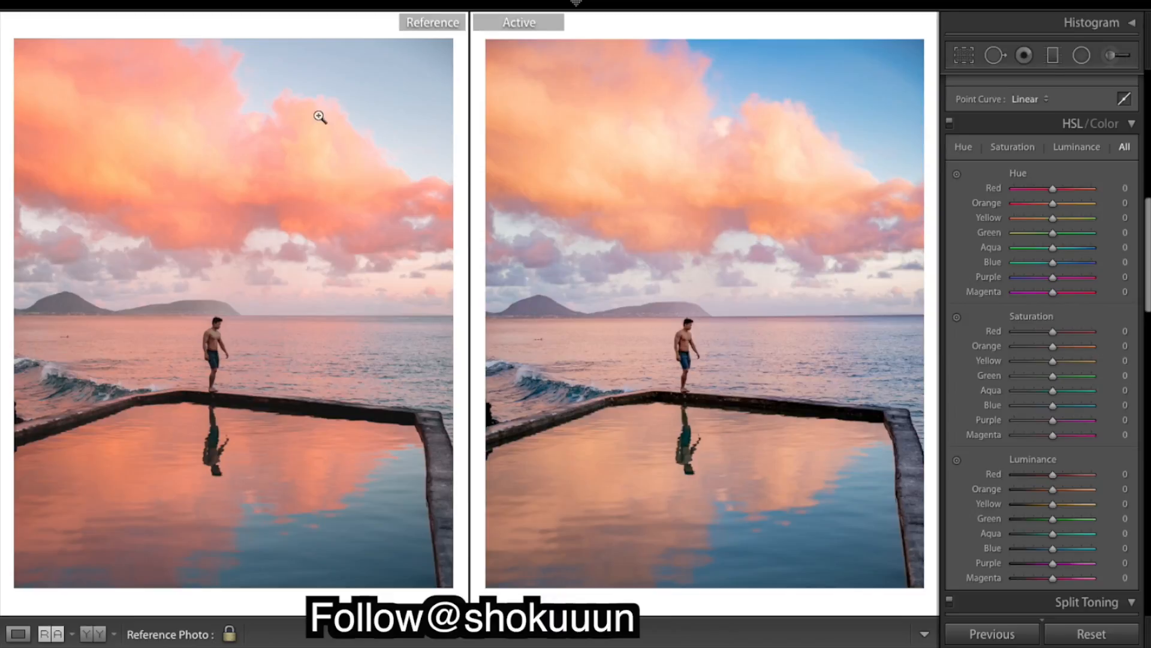
scroll(1009, 167, up, 3)
scroll(1009, 166, down, 3)
scroll(1009, 167, down, 2)
scroll(1028, 290, down, 1)
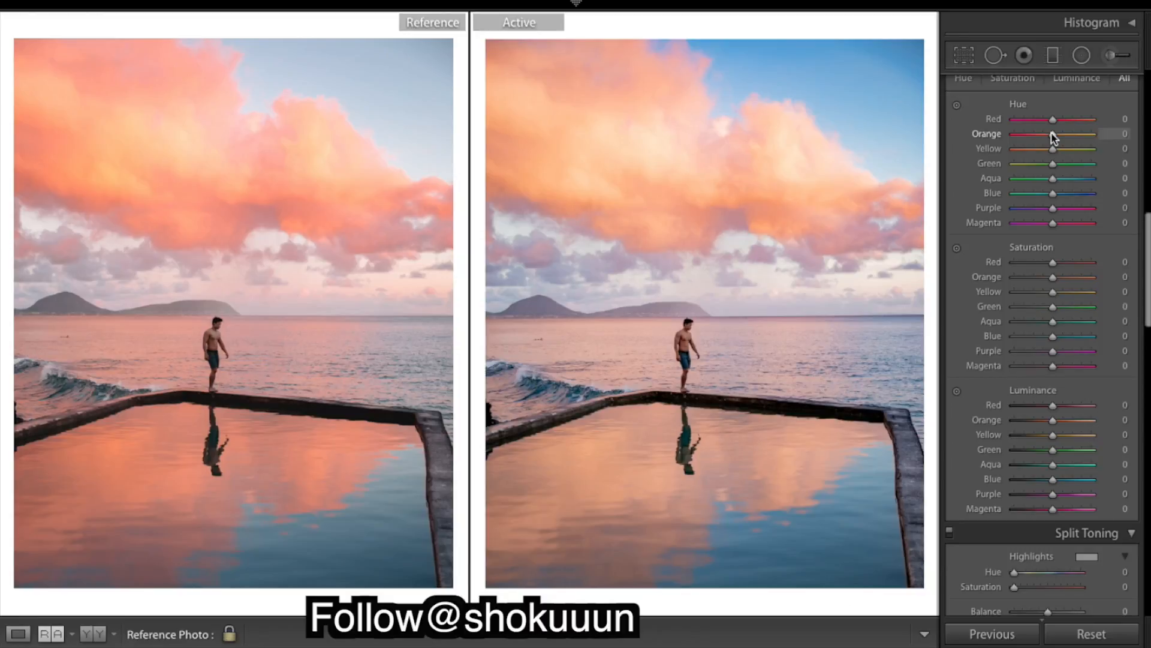
drag(1051, 132, 1043, 133)
drag(1043, 134, 1044, 137)
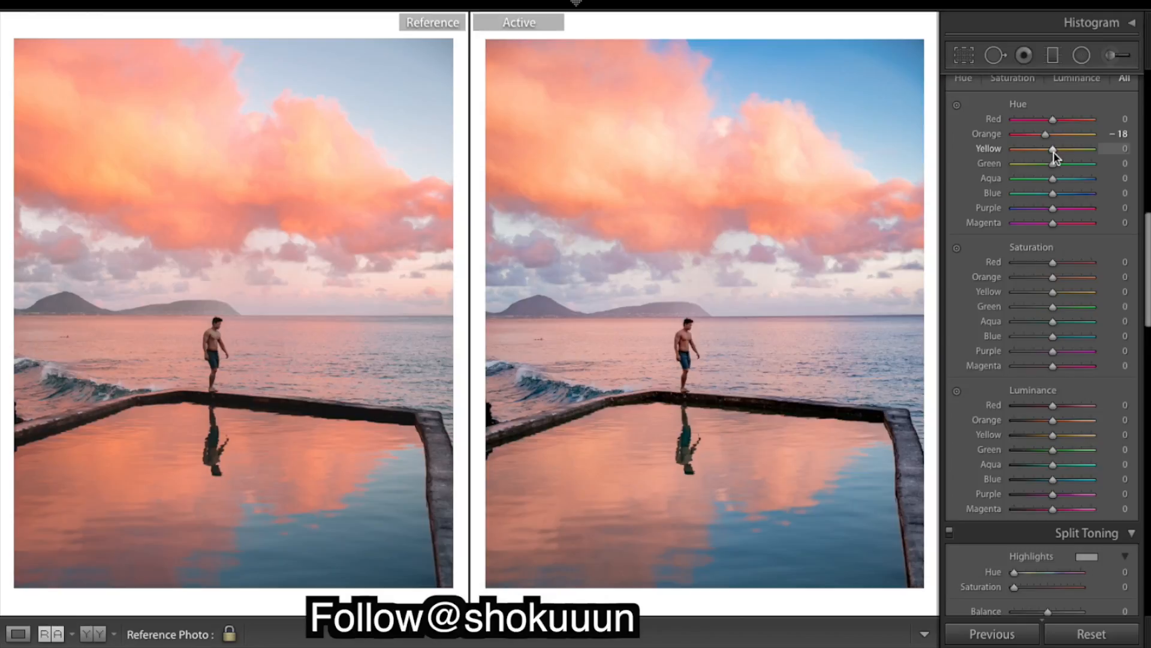
Shift the Yellow hue to -21, undoing an overshoot
mouse_move(1052, 153)
mouse_down()
mouse_move(1090, 155)
mouse_move(1051, 161)
mouse_up()
drag(1047, 153, 1044, 154)
drag(1044, 157, 1048, 159)
drag(1047, 158, 1048, 160)
drag(1049, 150, 1065, 156)
key(ctrl+z)
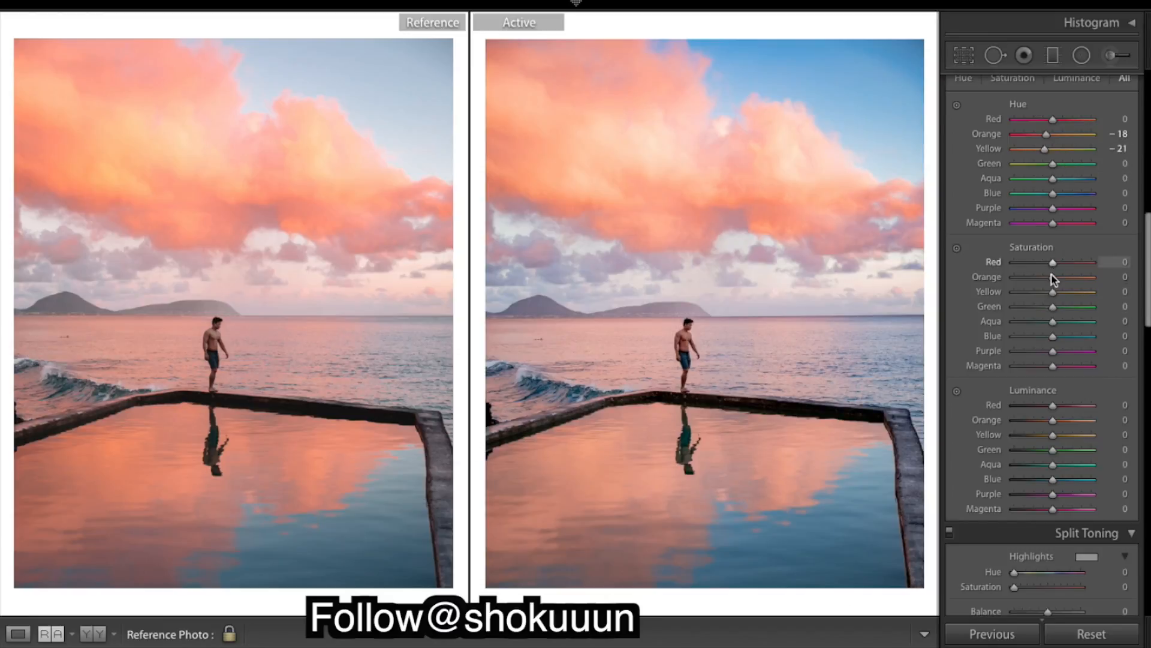
Set HSL saturation: Yellow +100, Red and Orange +17, Aqua -47, Blue -33
drag(1052, 294, 1112, 305)
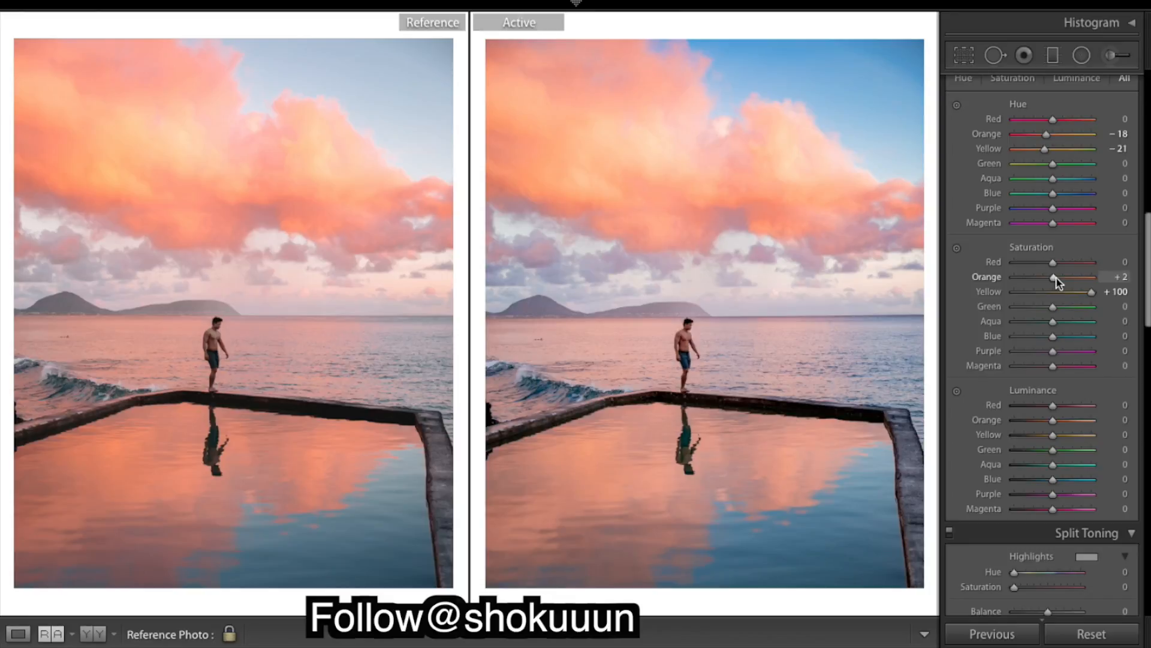
drag(1056, 276, 1061, 270)
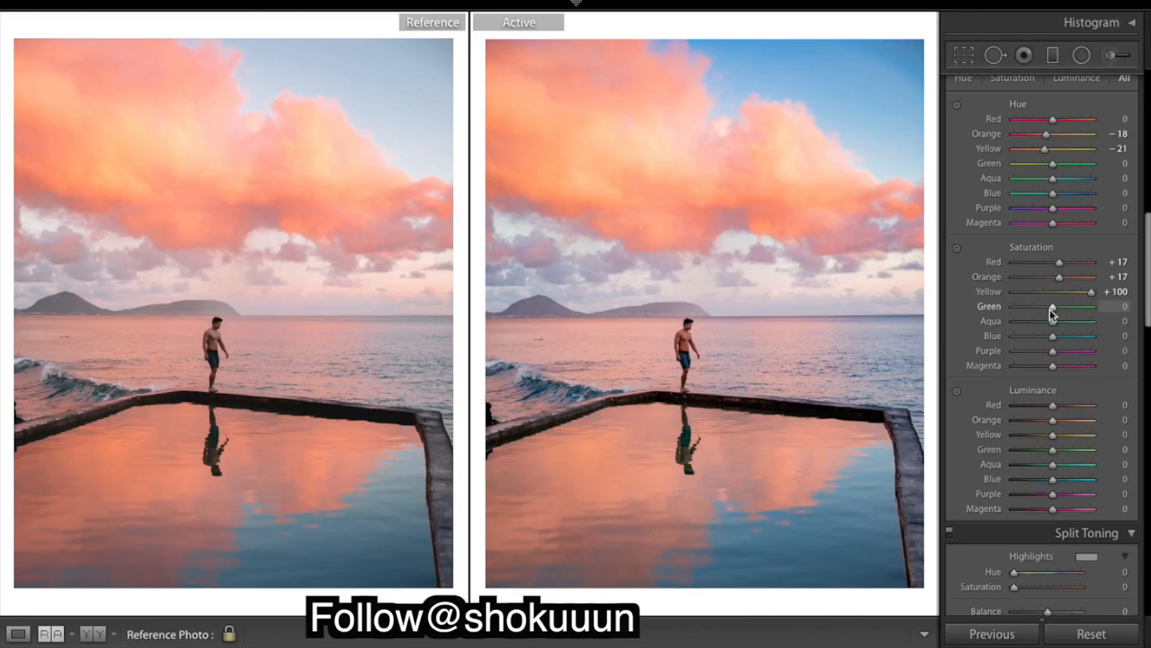
click(1037, 322)
drag(1037, 322, 1043, 336)
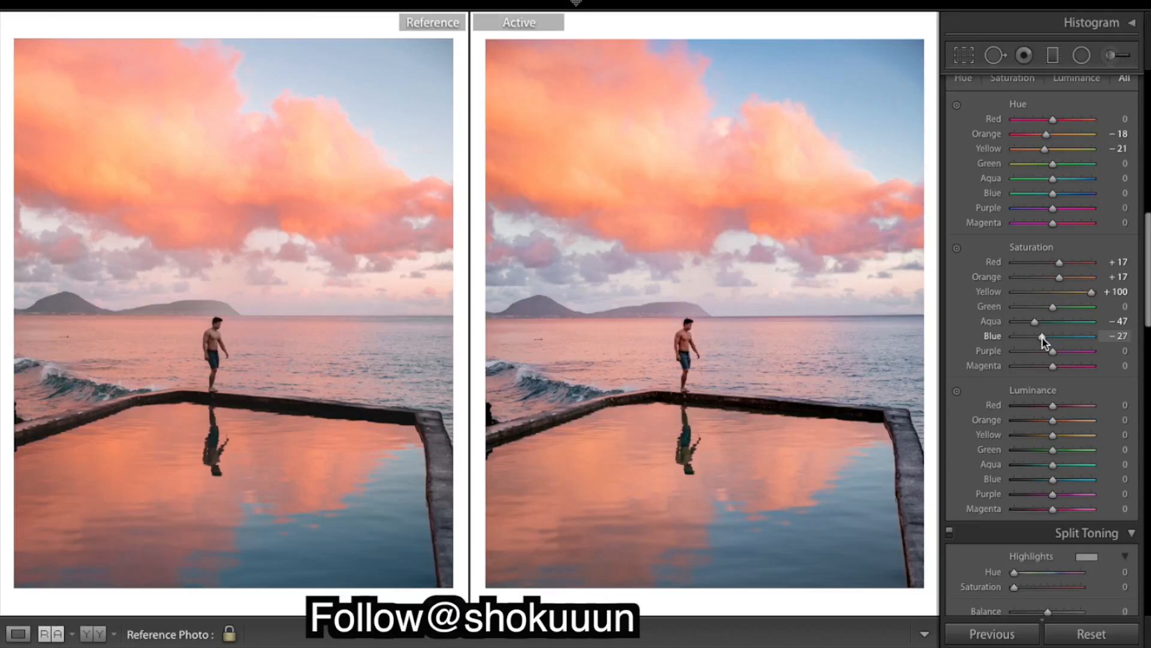
drag(1042, 337, 1039, 337)
Lower the Blue luminance to -4
scroll(1073, 402, down, 4)
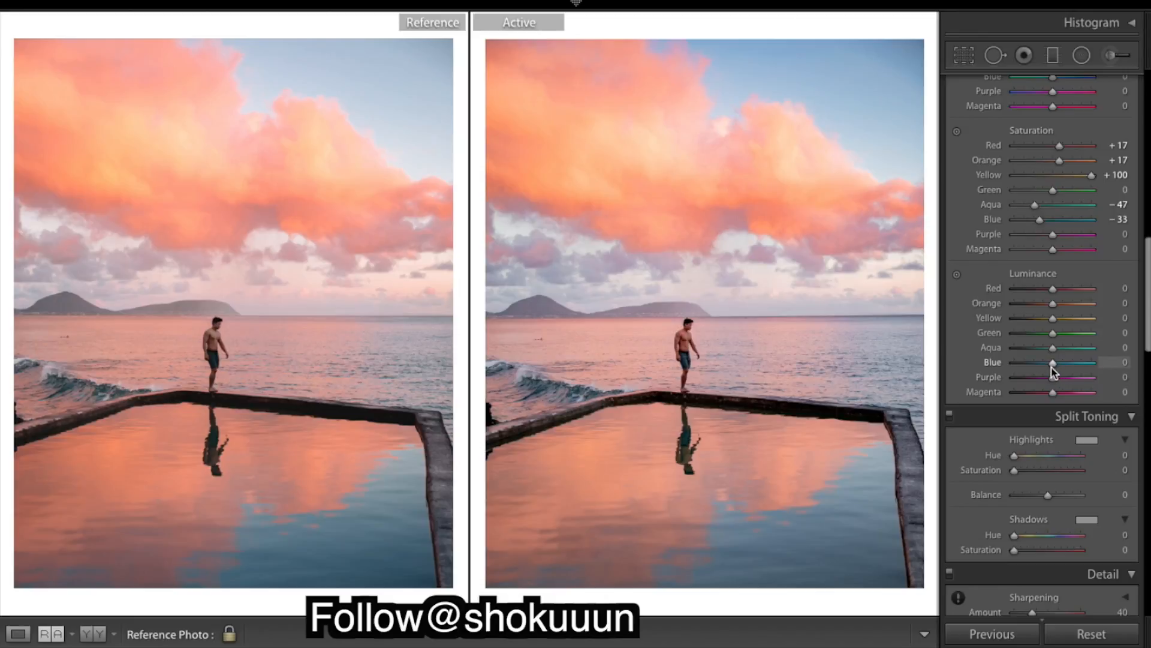
drag(1051, 365, 1050, 365)
Scroll through the Split Toning, Detail, Lens Corrections, Effects and Calibration panels and back to Basic
scroll(1100, 387, down, 3)
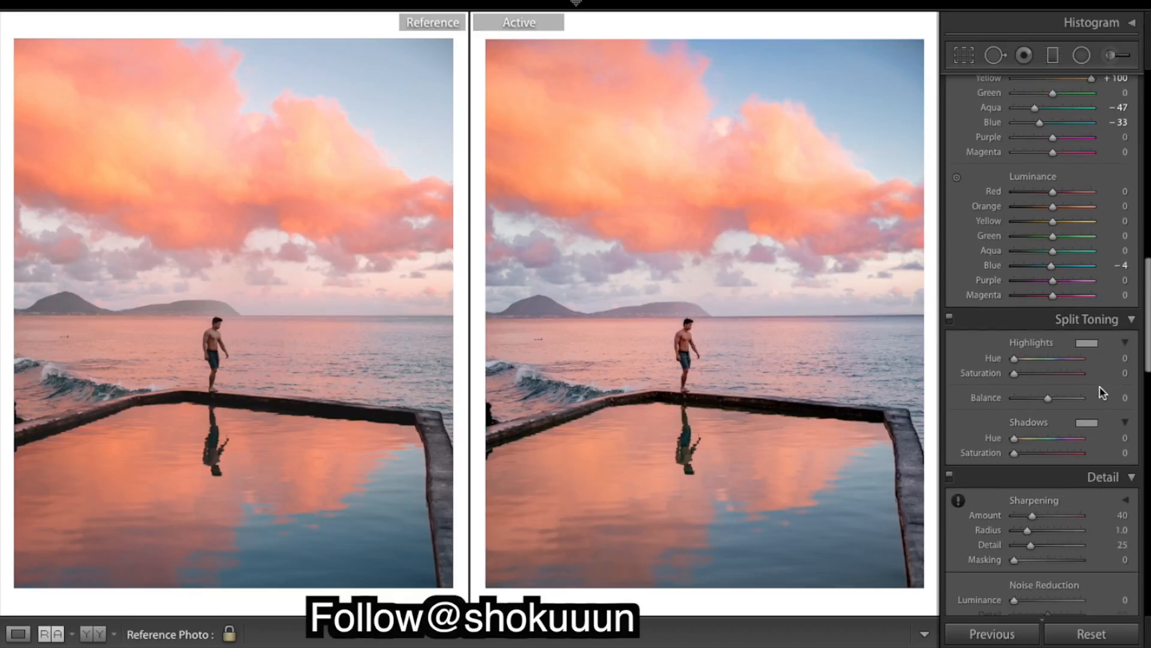
scroll(1101, 392, down, 1)
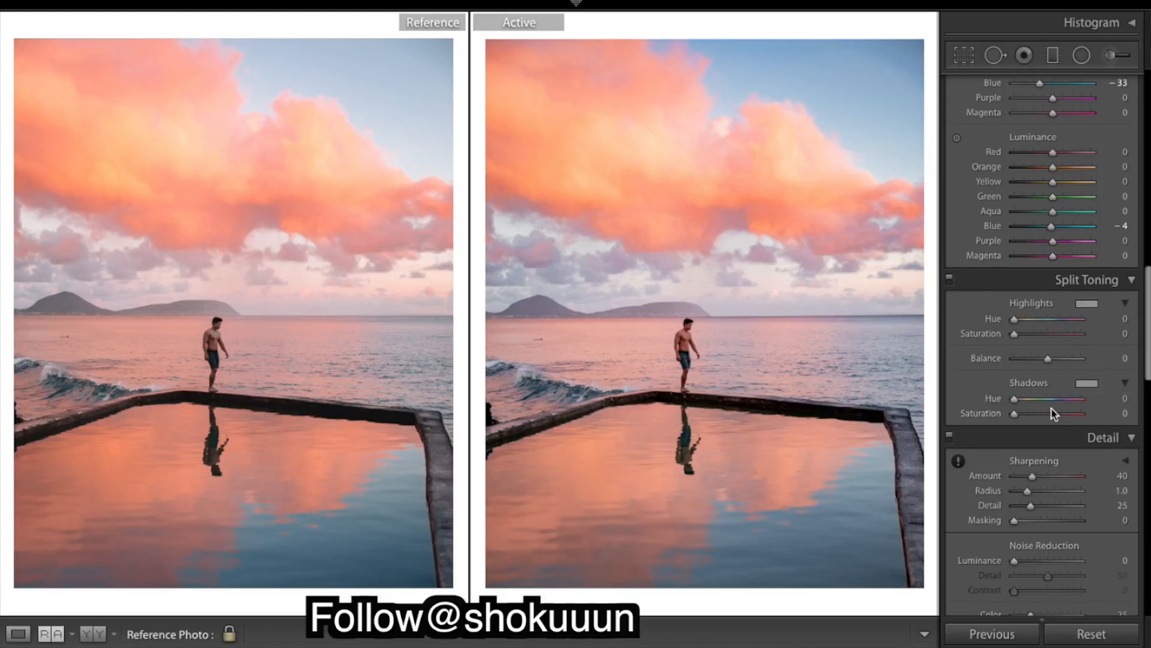
scroll(1055, 413, down, 7)
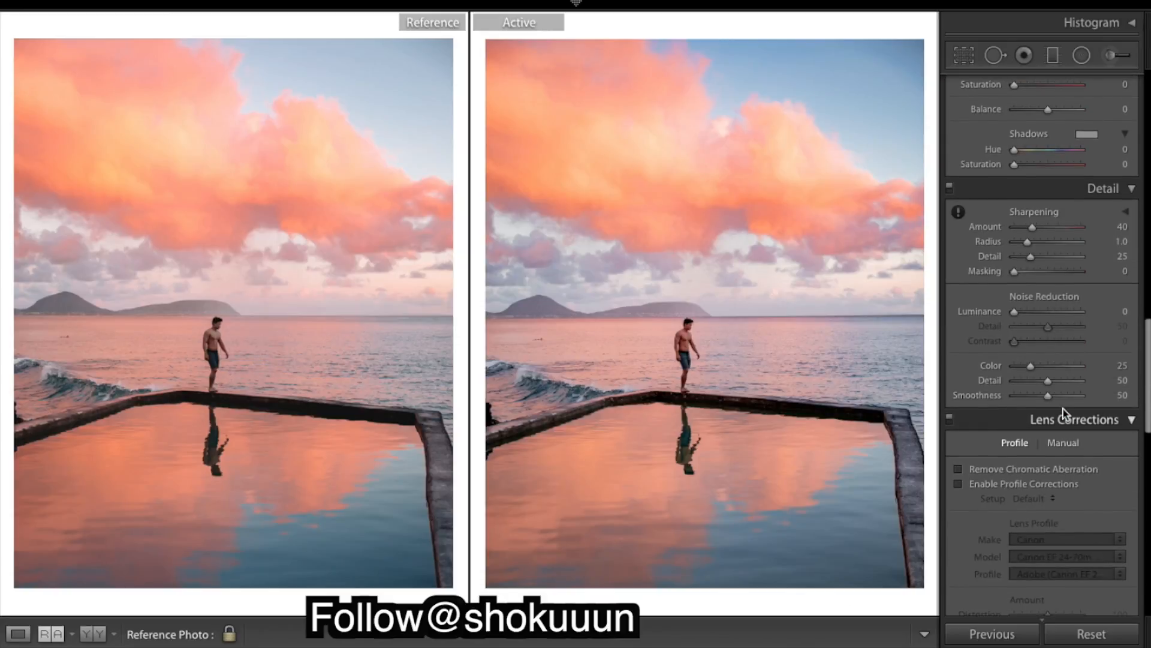
scroll(1065, 413, down, 1)
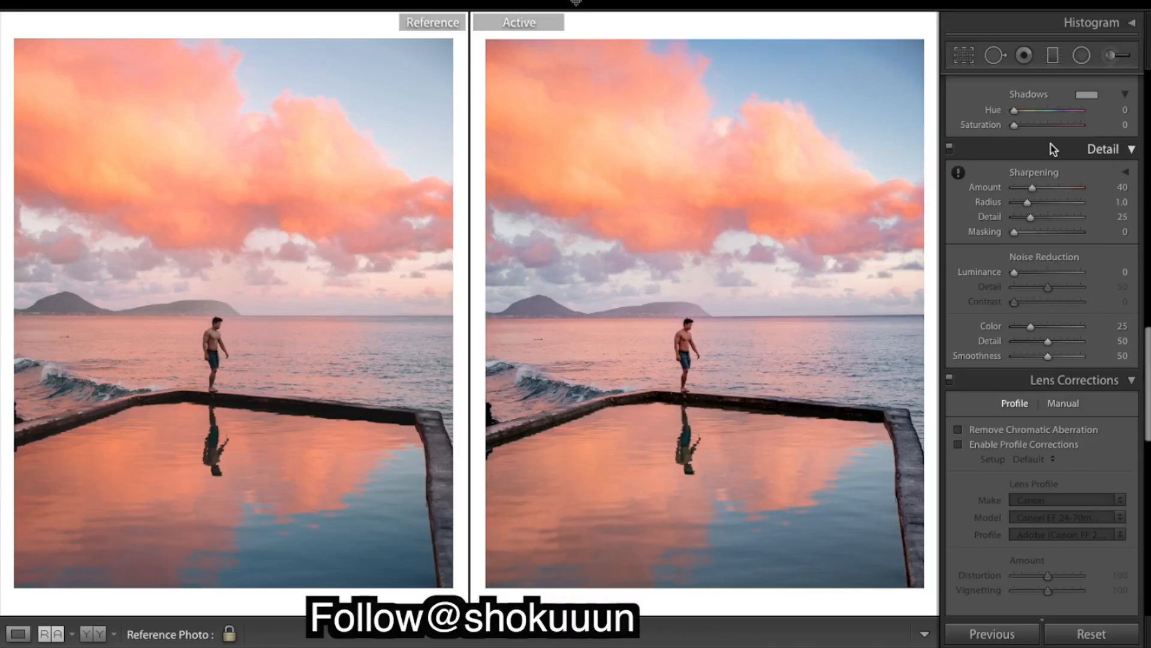
scroll(1054, 149, down, 6)
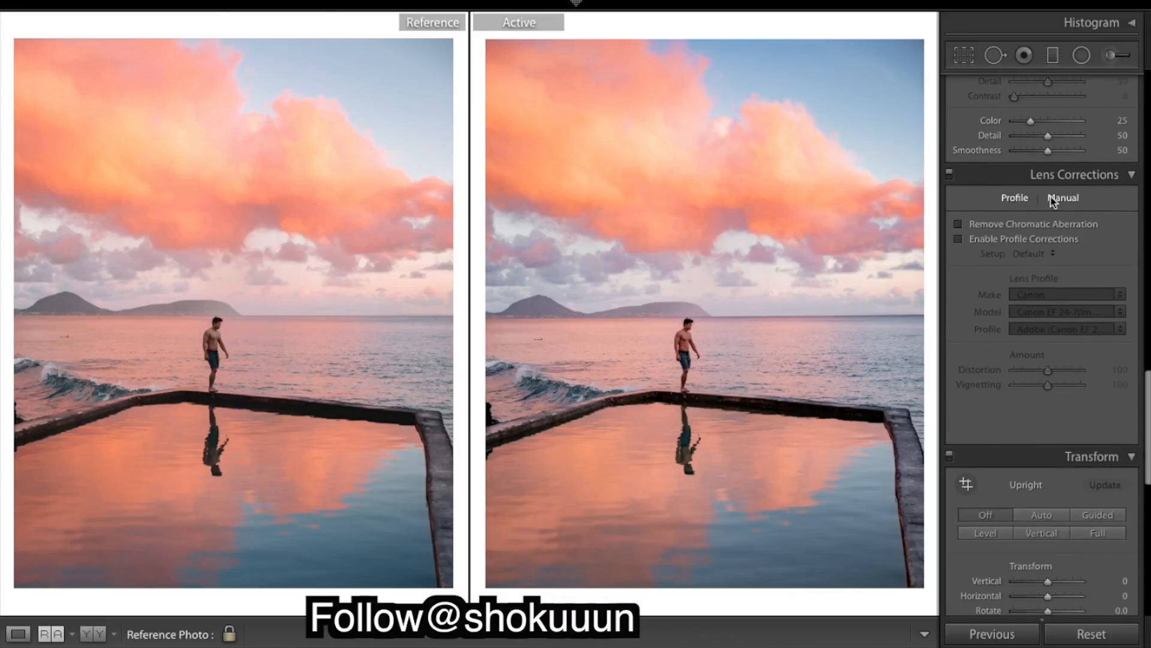
scroll(1051, 200, down, 5)
scroll(1050, 201, down, 12)
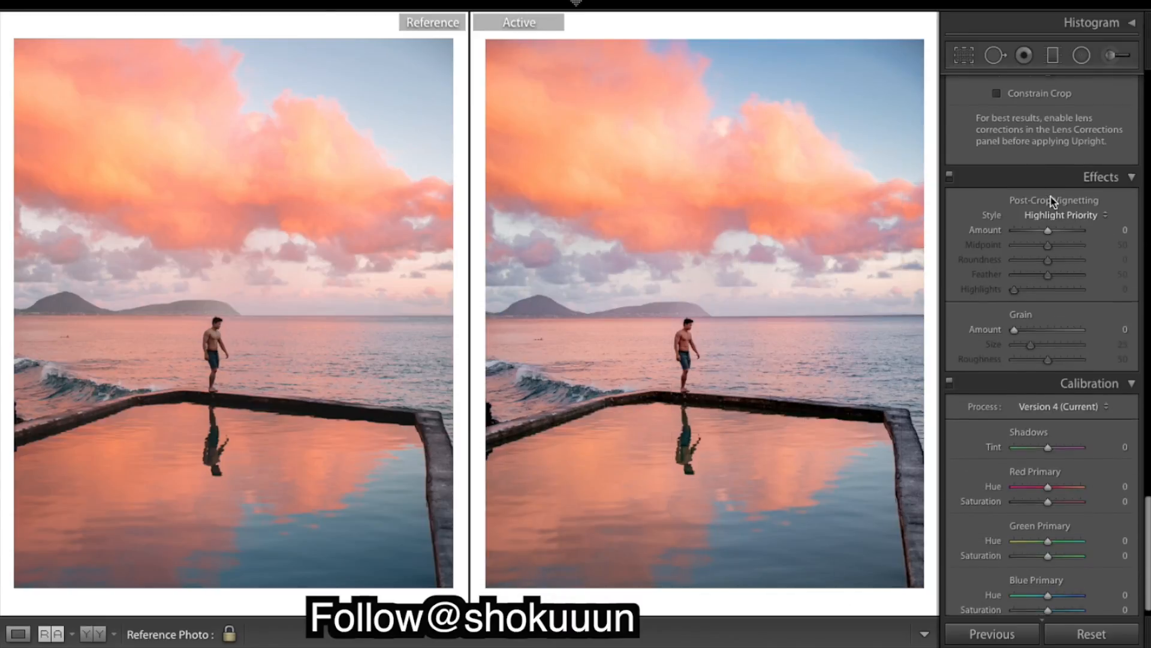
scroll(1054, 207, up, 1)
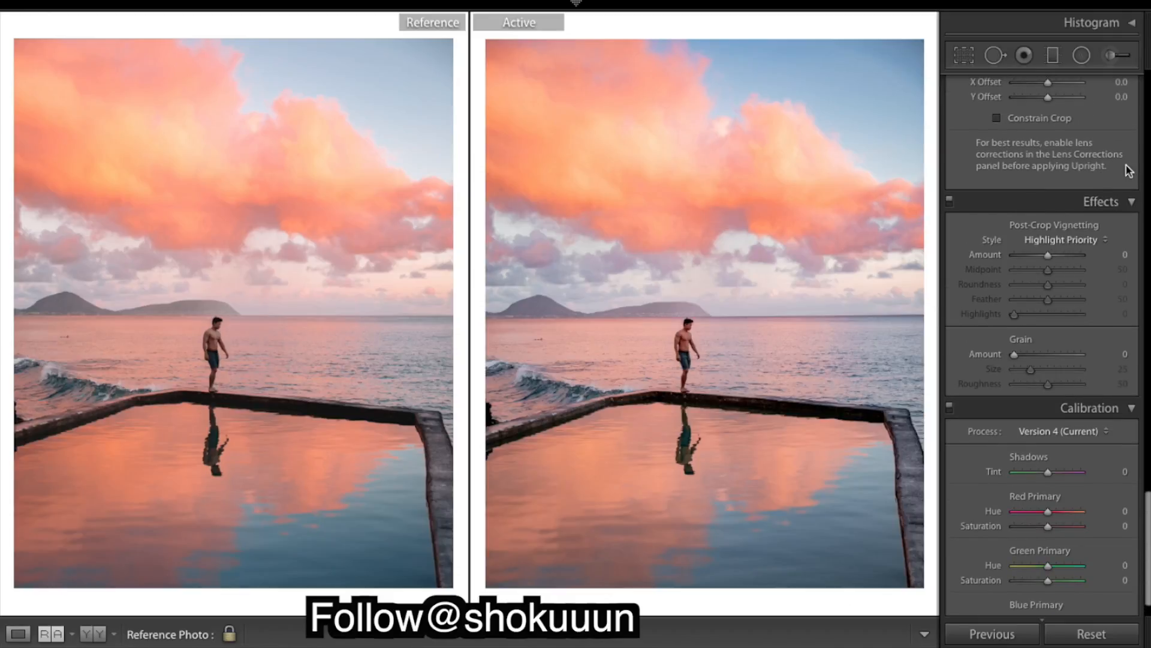
scroll(1123, 170, up, 20)
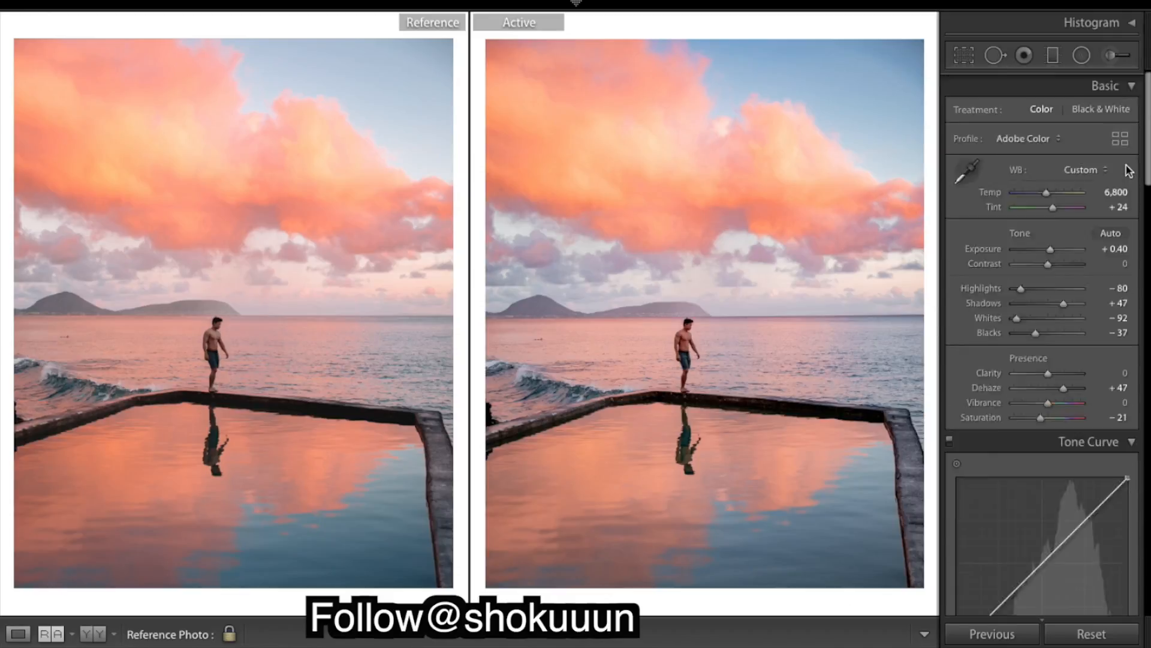
Paint an Adjustment Brush mask over the man and hide the mask overlay
click(1111, 56)
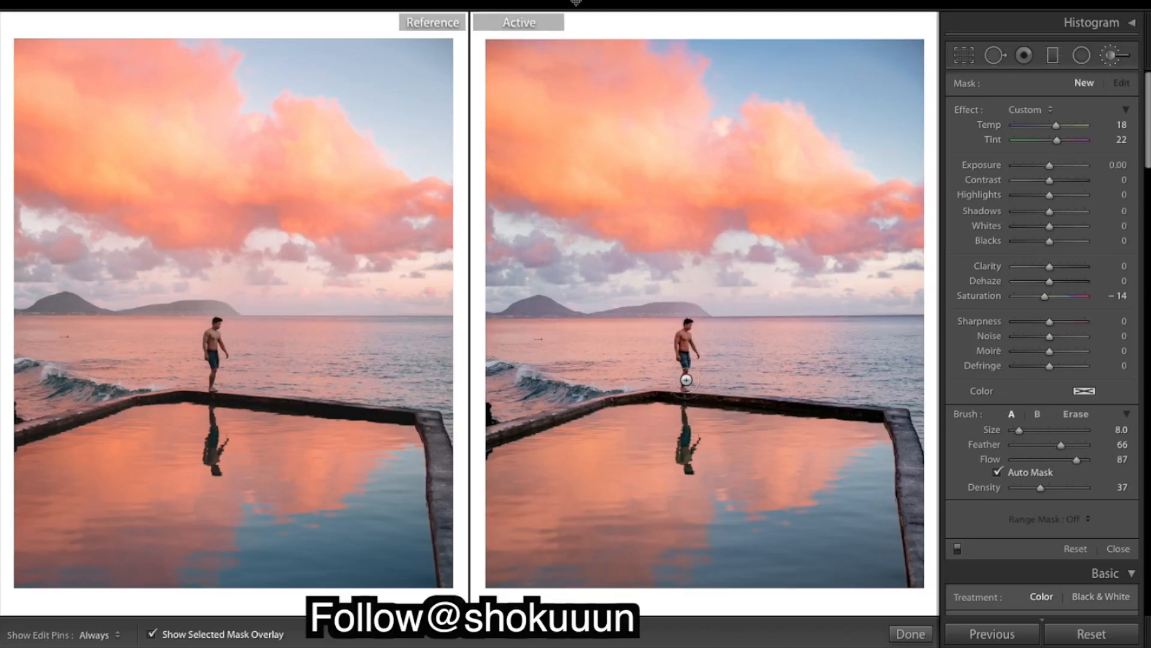
mouse_move(686, 350)
mouse_down()
mouse_move(689, 322)
mouse_move(687, 389)
mouse_move(682, 345)
mouse_up()
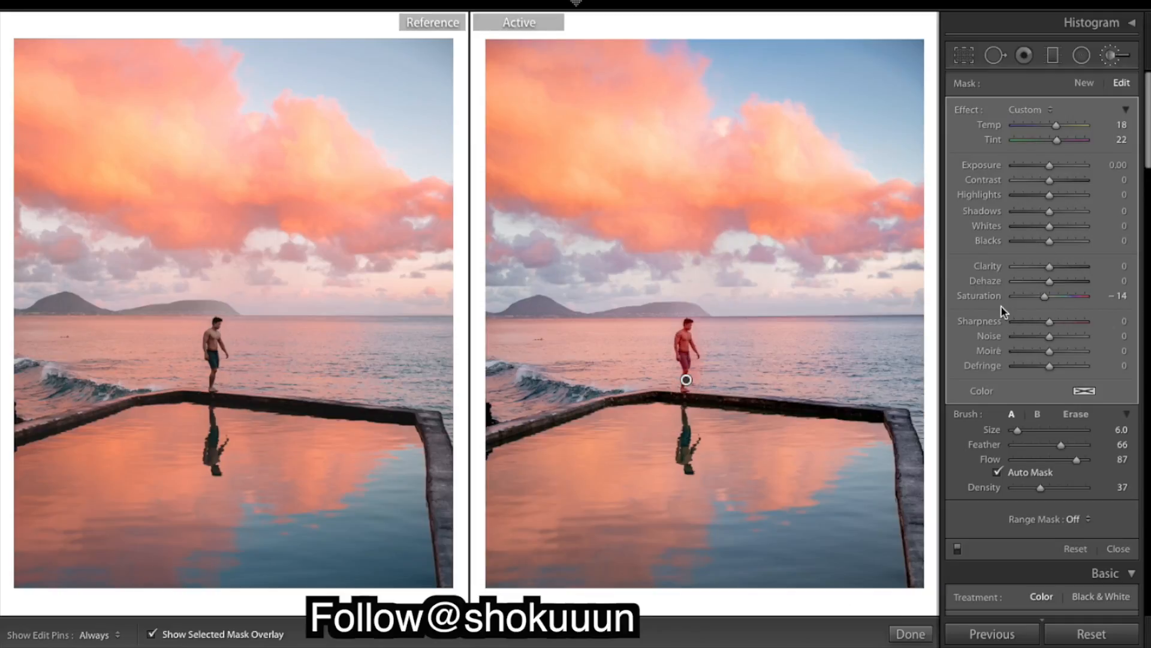
click(152, 633)
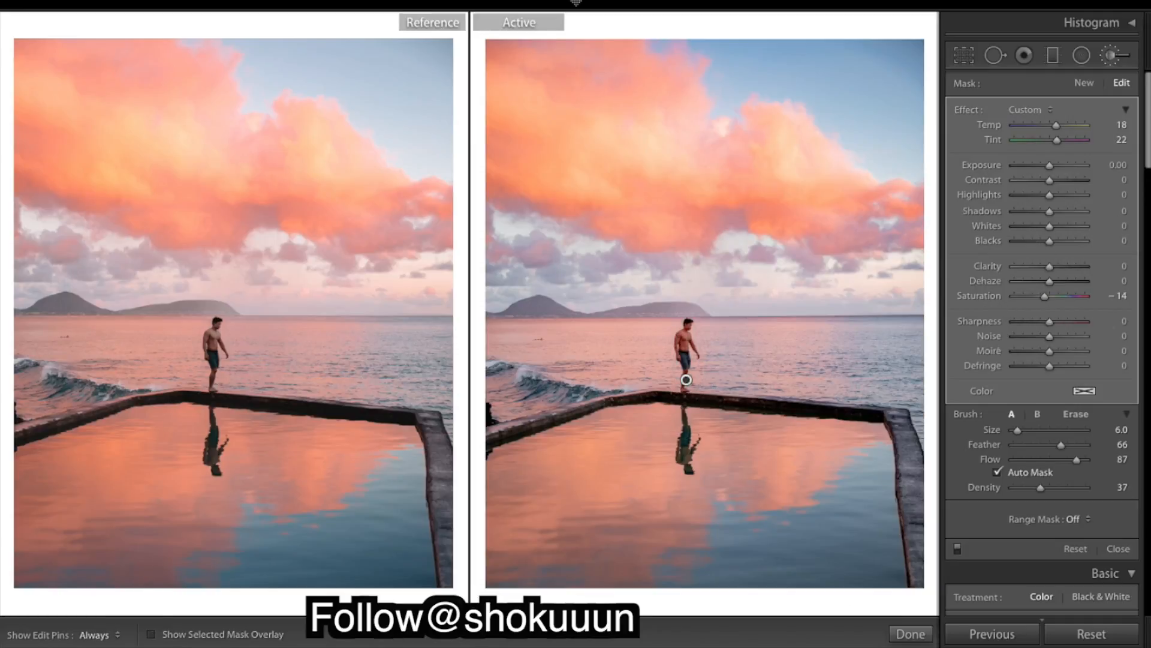
Reset the brush Tint to 0 and lower the brush Saturation to -71
double_click(995, 139)
drag(1041, 303, 876, 291)
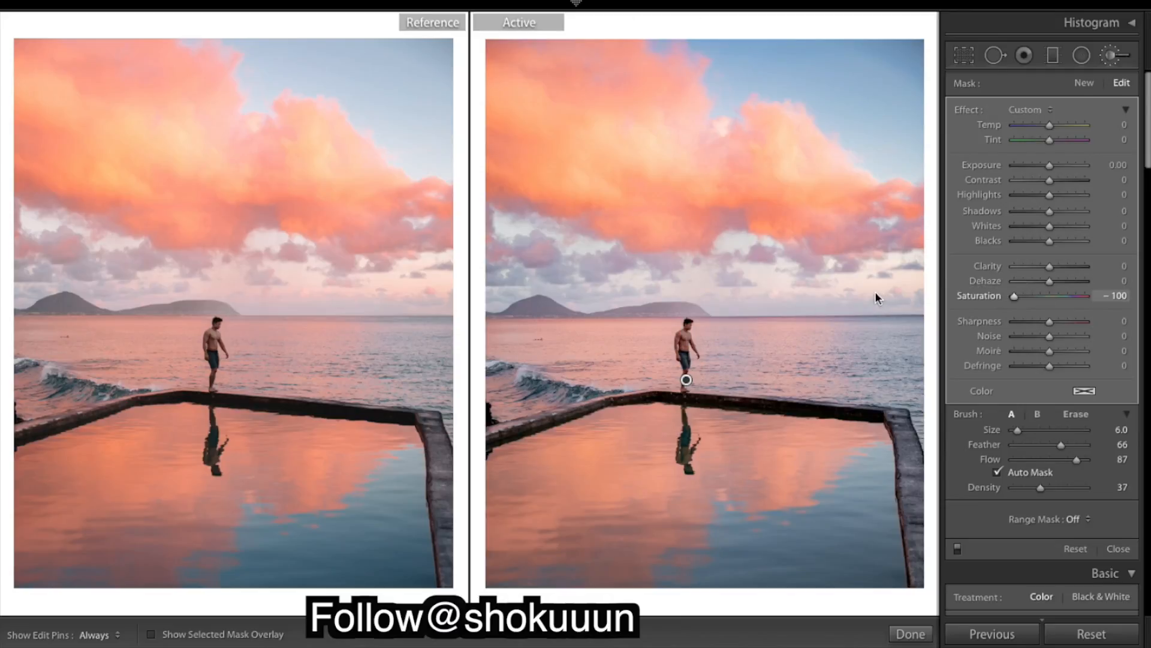
click(1024, 297)
Lower the brush Saturation to -84 and the brush Tint to -46, then finish the adjustment brush
drag(1023, 298, 1019, 298)
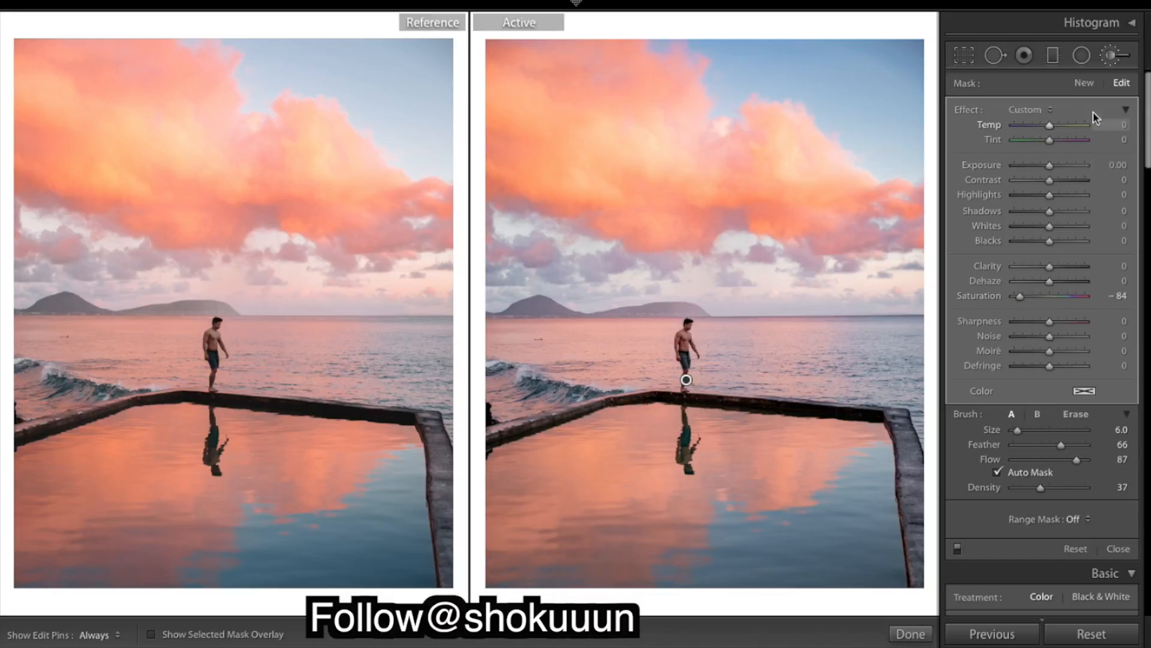
drag(1051, 127, 1075, 129)
double_click(1029, 131)
mouse_move(1050, 139)
mouse_down()
mouse_move(995, 149)
mouse_move(1146, 147)
mouse_move(1071, 172)
mouse_move(1033, 172)
mouse_move(1048, 164)
mouse_move(1038, 158)
mouse_up()
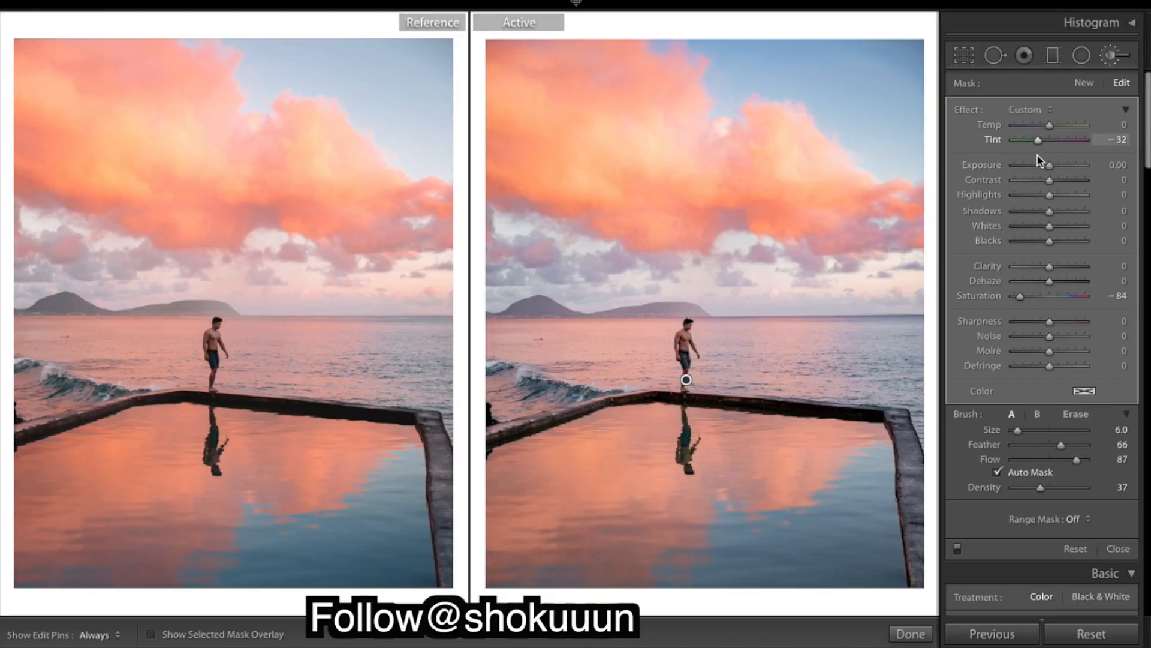
drag(1040, 160, 1035, 162)
mouse_move(910, 640)
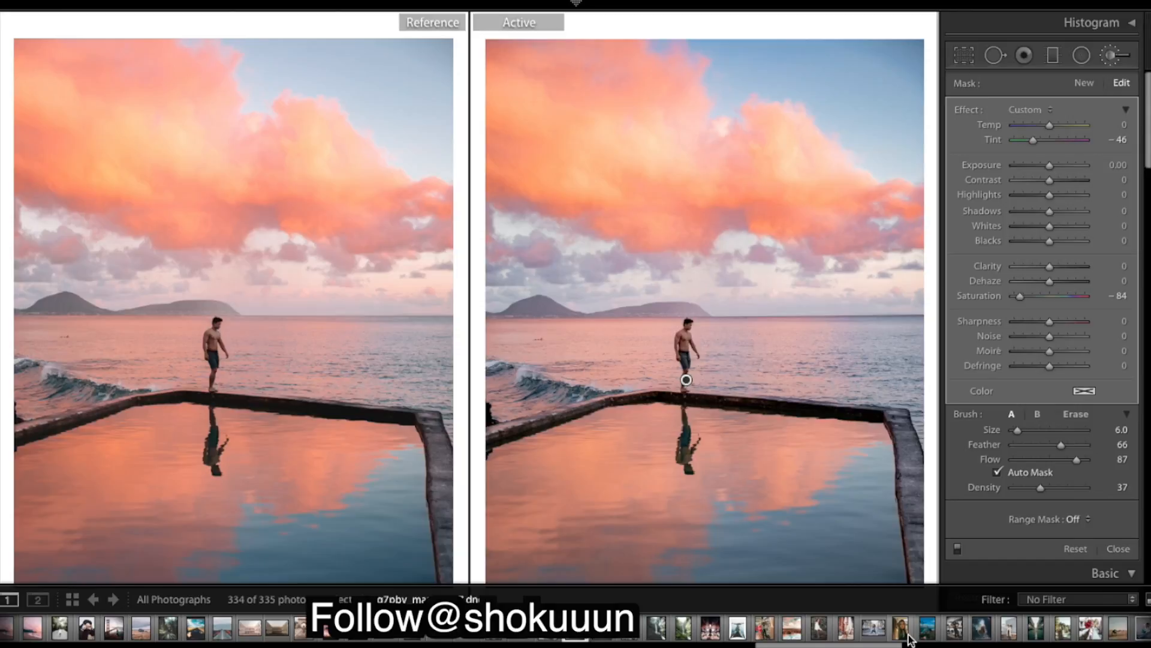
click(905, 627)
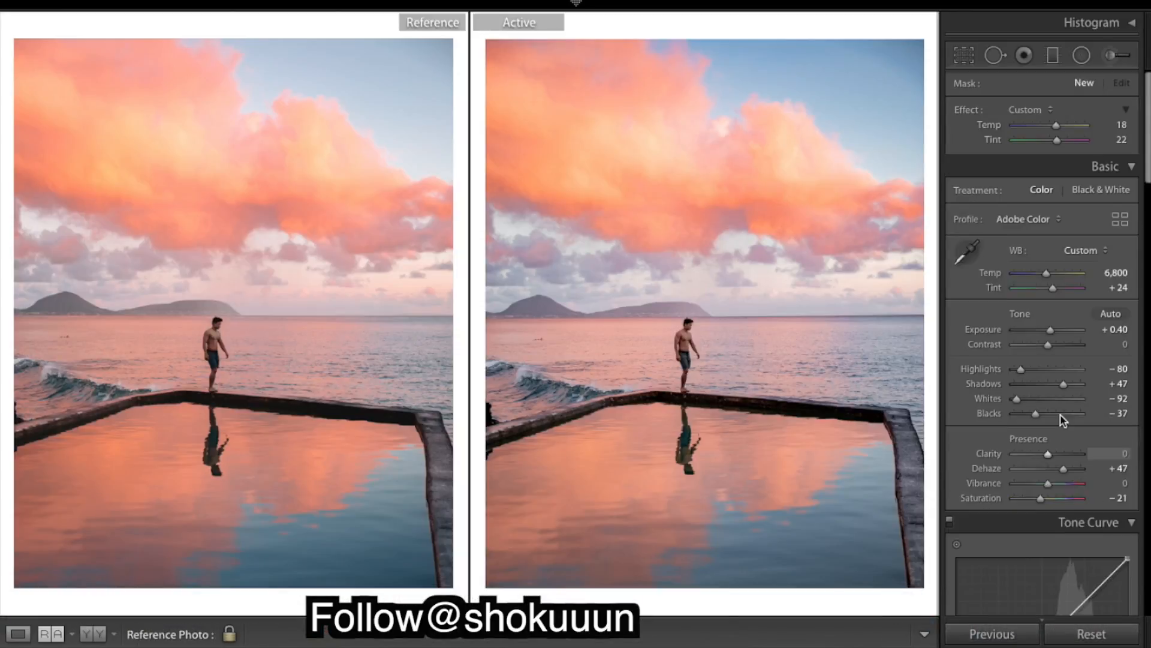
Add a graduated filter angled down from the top of the sky and raise its Exposure to about +0.9
mouse_move(927, 50)
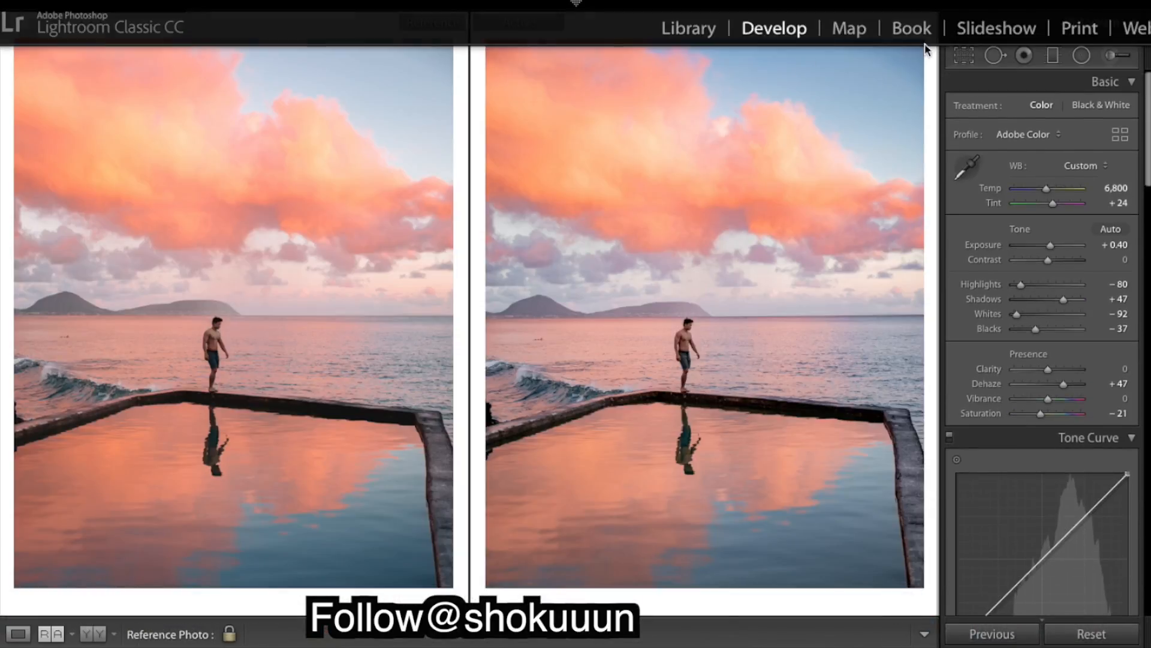
click(1053, 55)
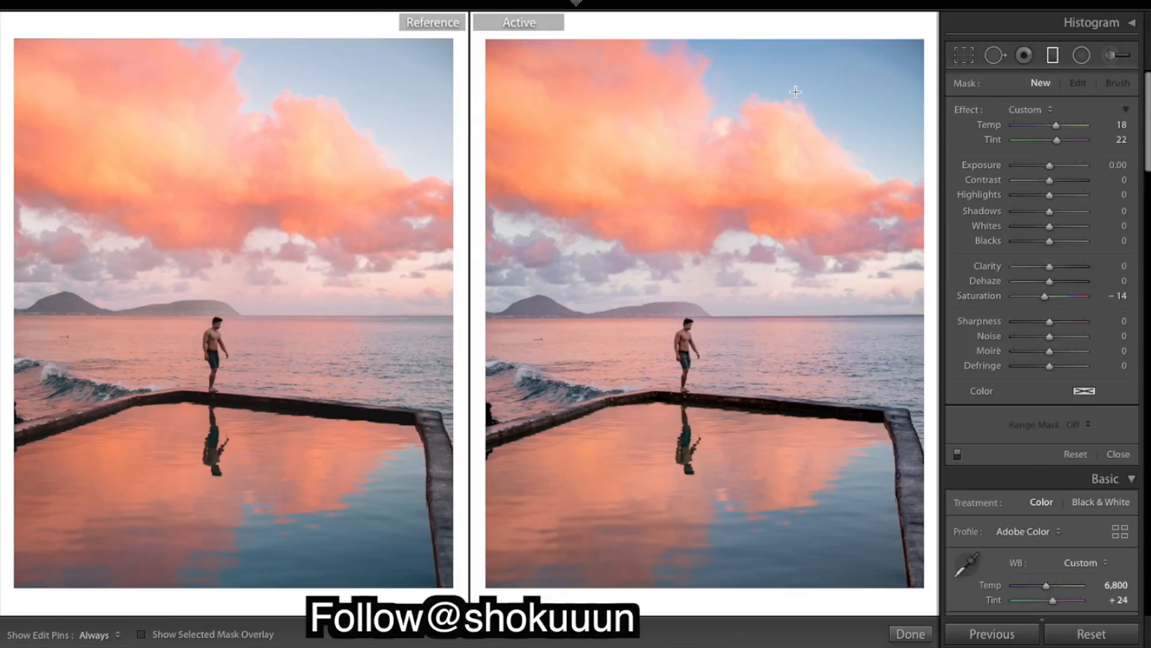
drag(831, 26, 709, 148)
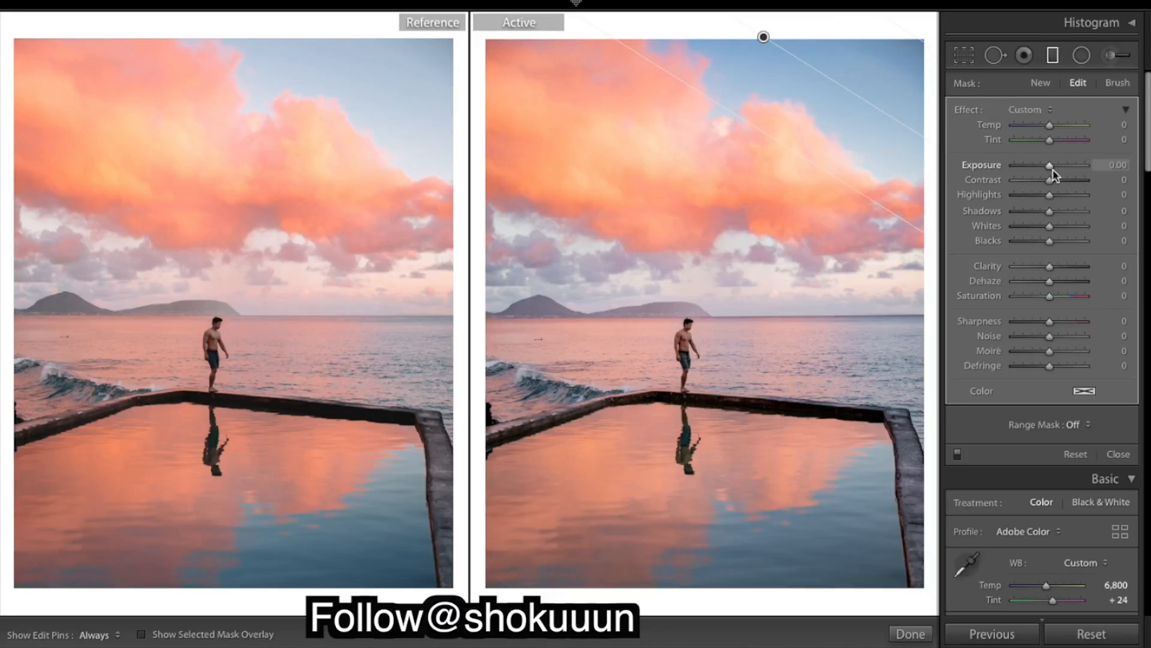
drag(1053, 170, 1060, 172)
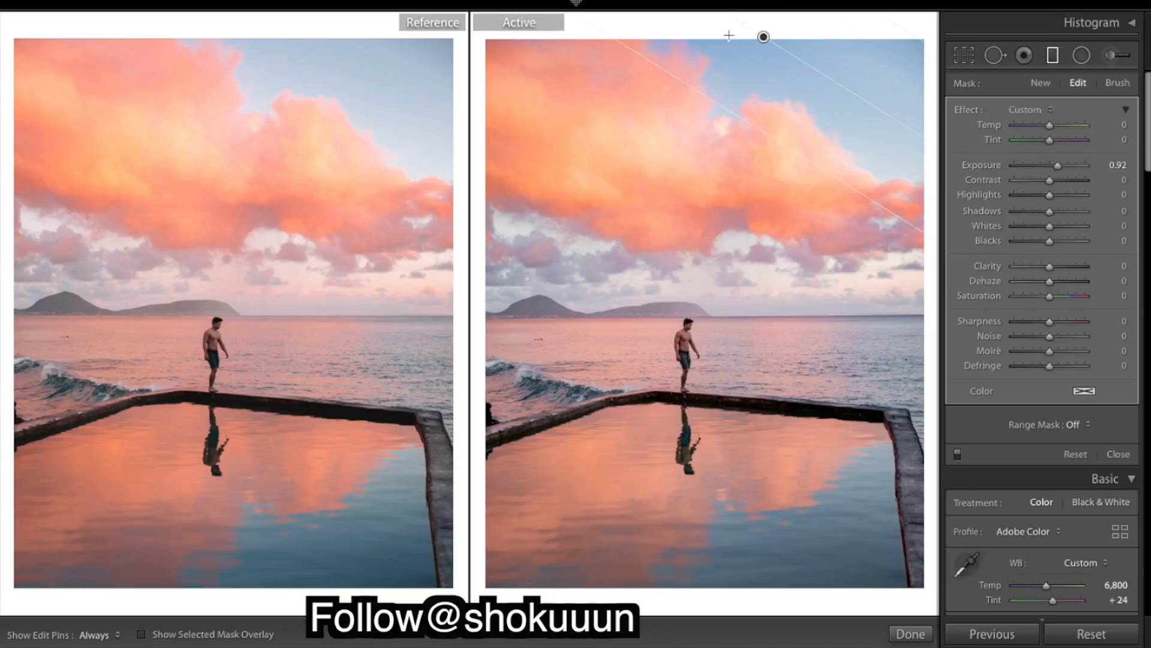
drag(765, 40, 751, 38)
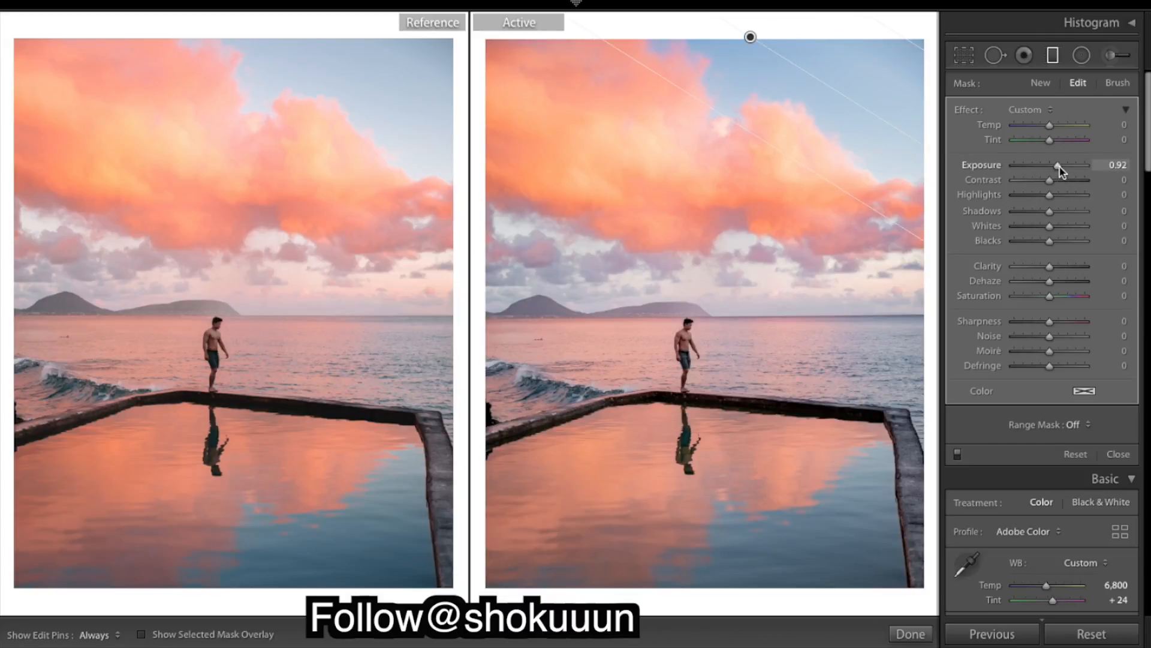
click(911, 634)
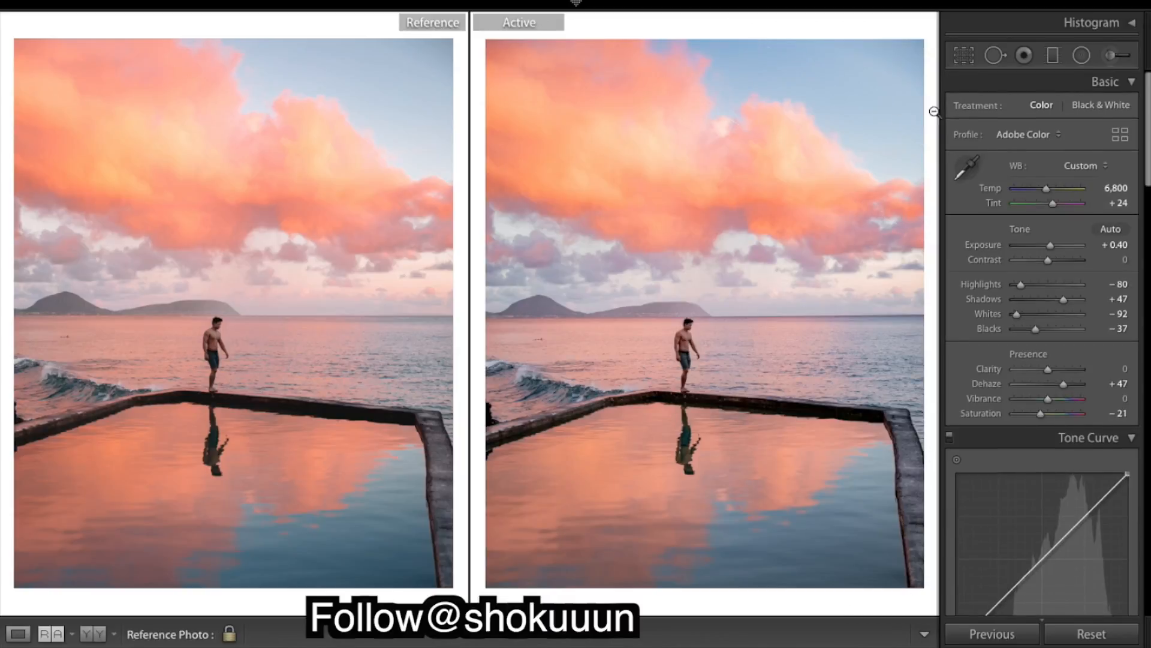
Reopen the graduated filter and reposition it along the top edge of the sky
click(1053, 56)
click(750, 37)
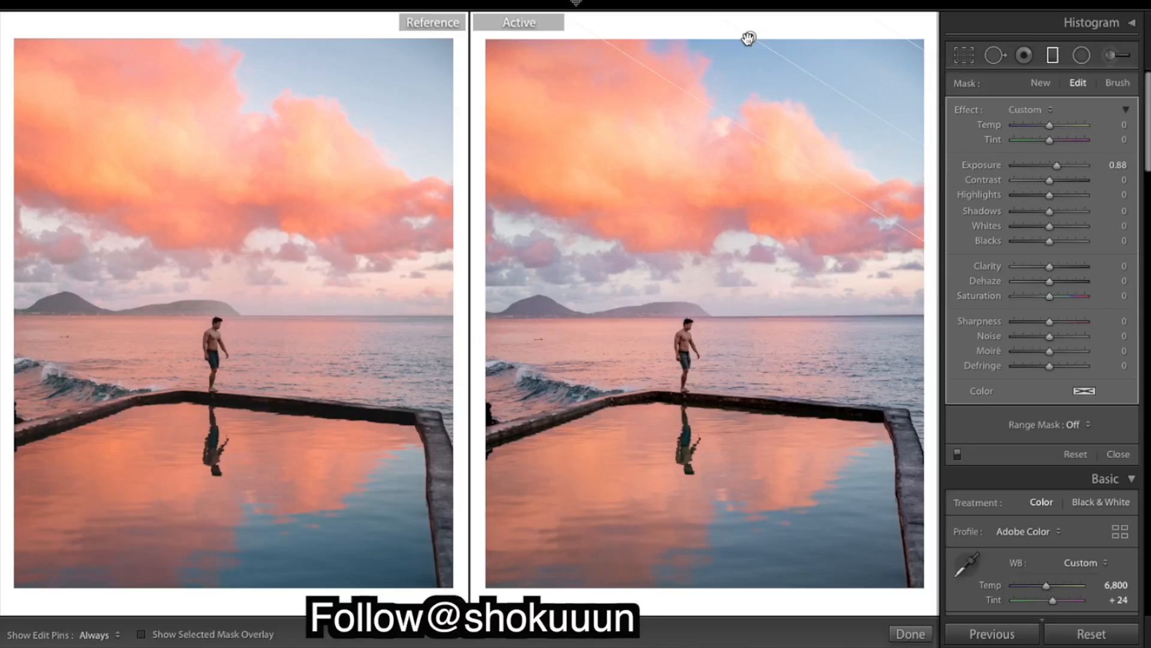
drag(800, 68, 754, 59)
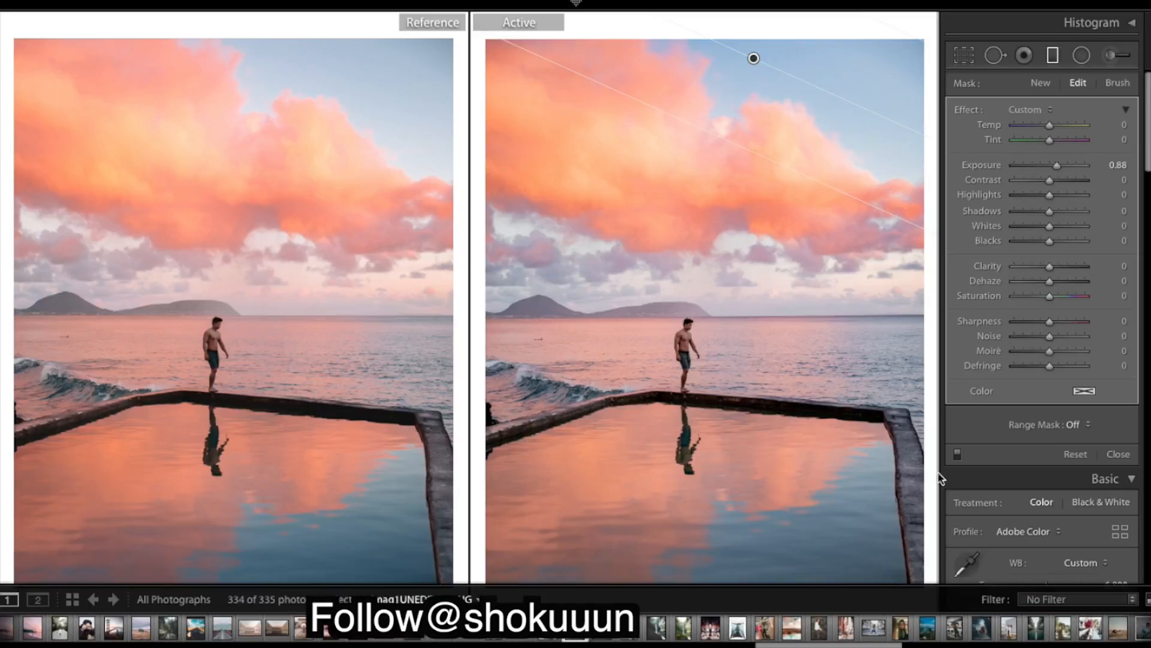
click(911, 634)
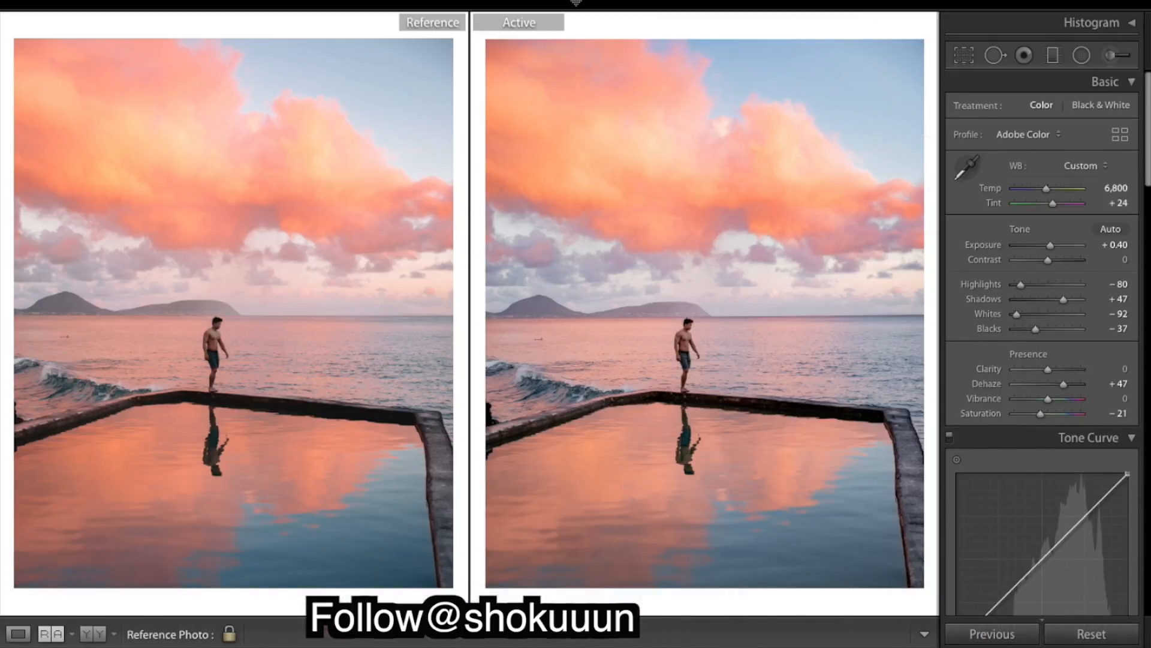
Toggle the before and after views repeatedly to compare the edit against the original
key(backslash)
key(backslash)
key(backslash)
key(backslash)
key(backslash)
key(backslash)
key(backslash)
key(backslash)
key(backslash)
key(backslash)
key(backslash)
key(backslash)
Reset Dehaze to compare its effect, and undo the reset
double_click(992, 385)
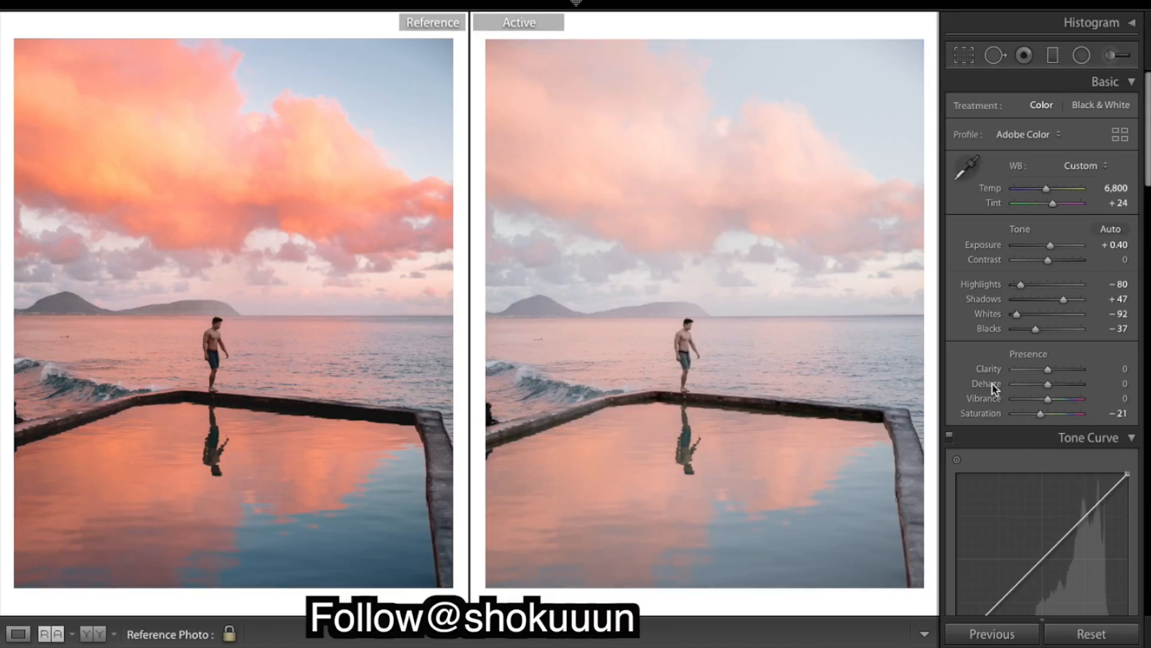
key(ctrl+z)
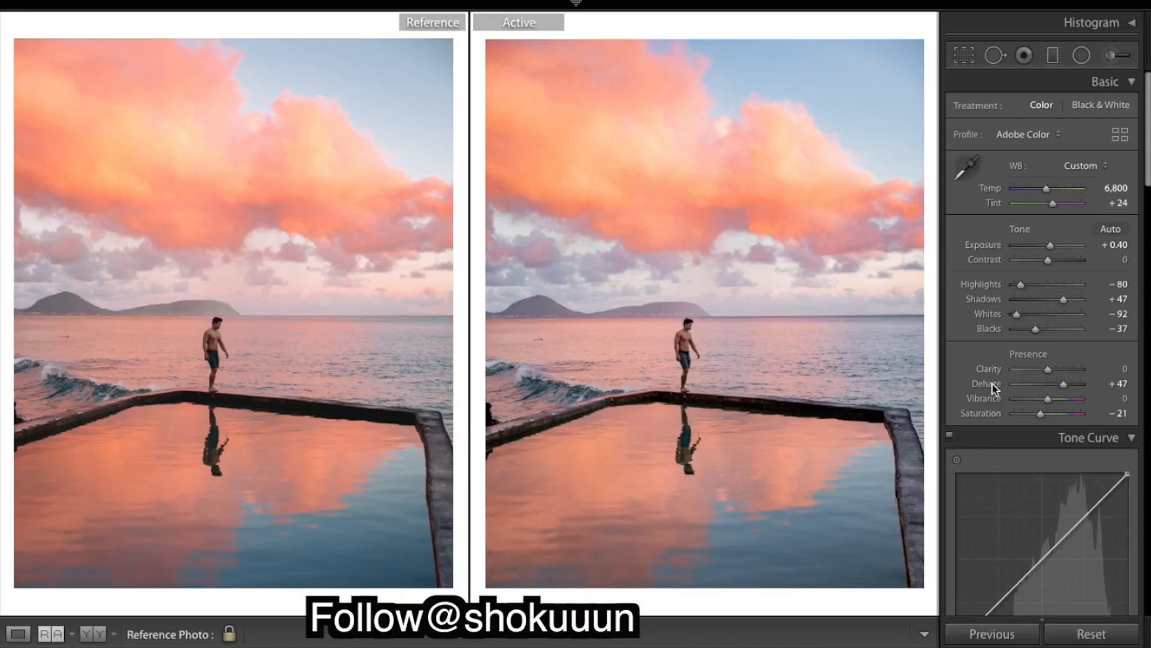
double_click(992, 385)
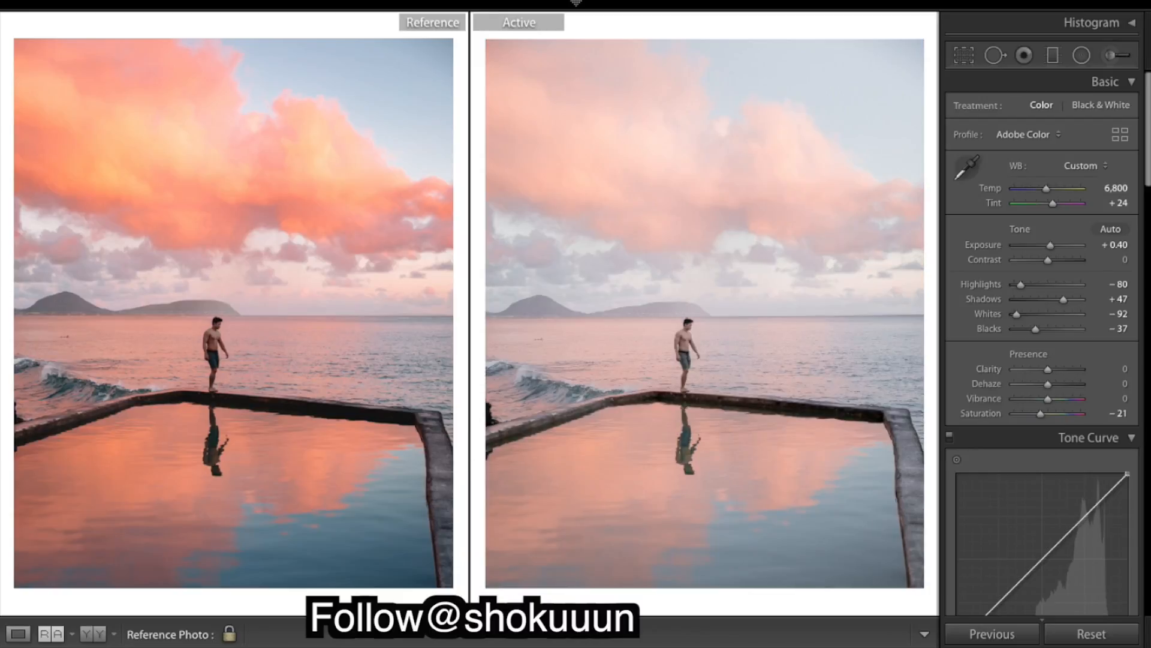
key(ctrl+z)
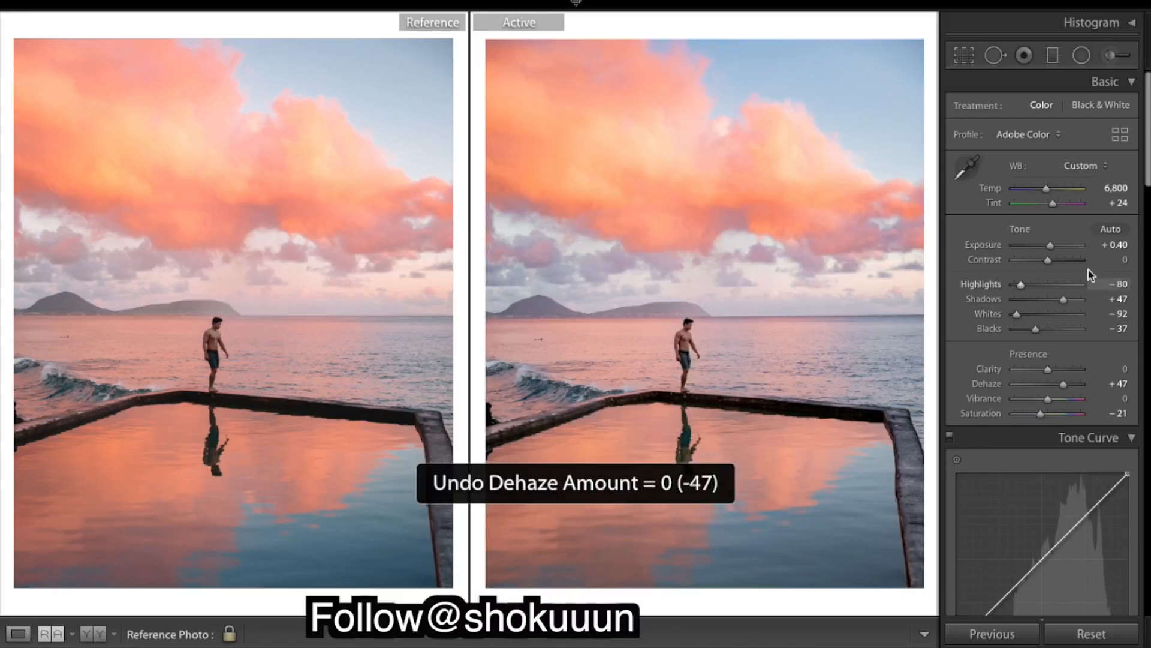
Reset the white balance Temp and Tint to compare, and undo both resets
double_click(998, 189)
double_click(994, 203)
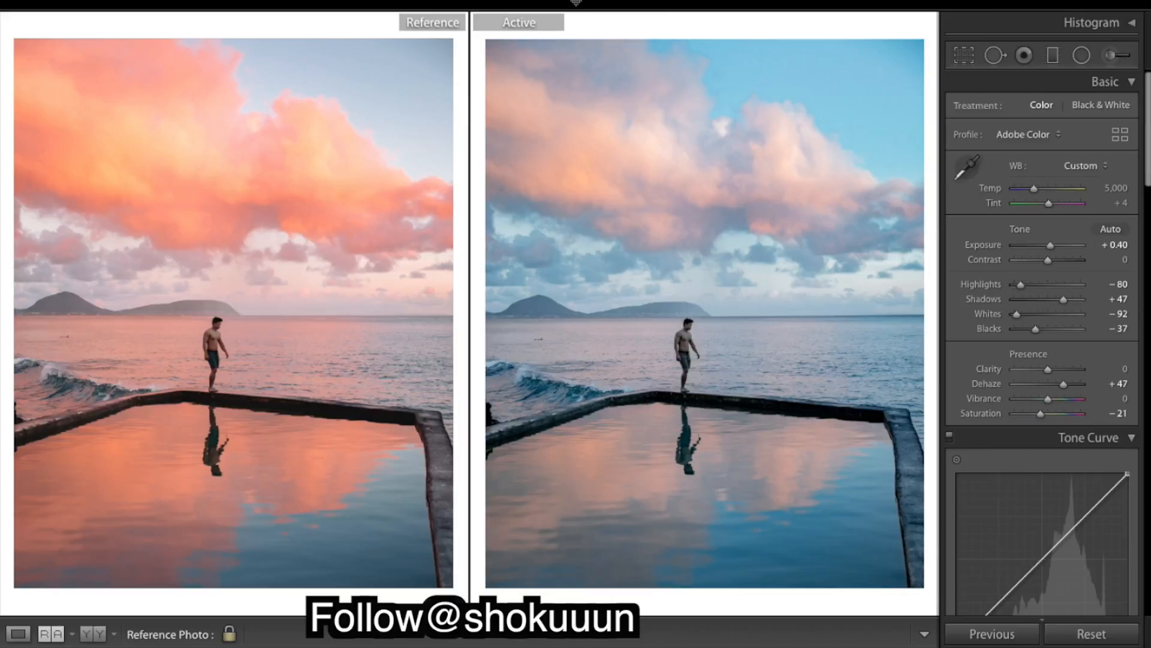
key(ctrl+z)
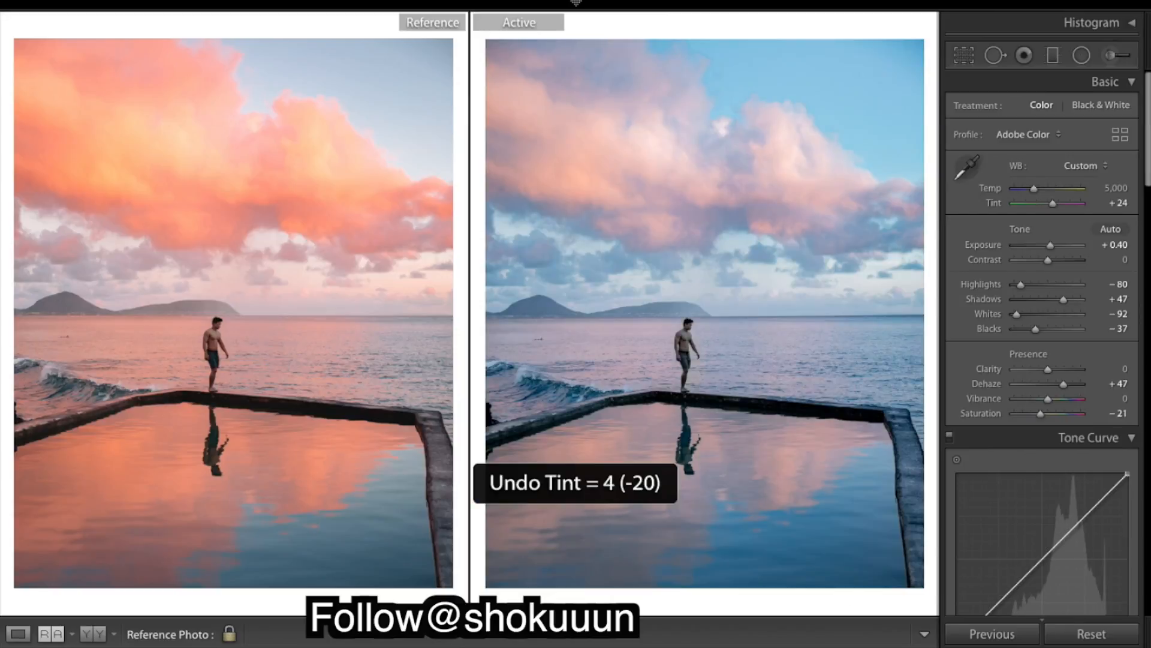
key(ctrl+z)
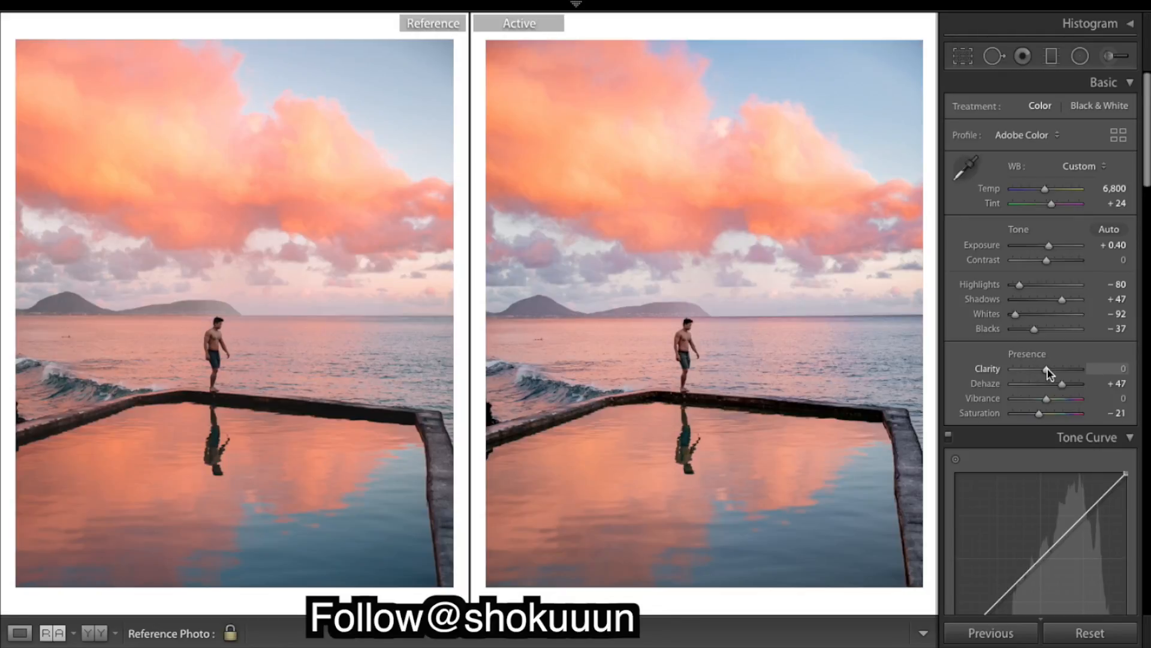
Lower Clarity to -5
drag(1047, 369, 1045, 370)
mouse_move(1049, 373)
mouse_down()
mouse_move(1070, 370)
mouse_move(1046, 371)
mouse_up()
Raise the Purple saturation to +100 and undo it
scroll(1053, 323, down, 15)
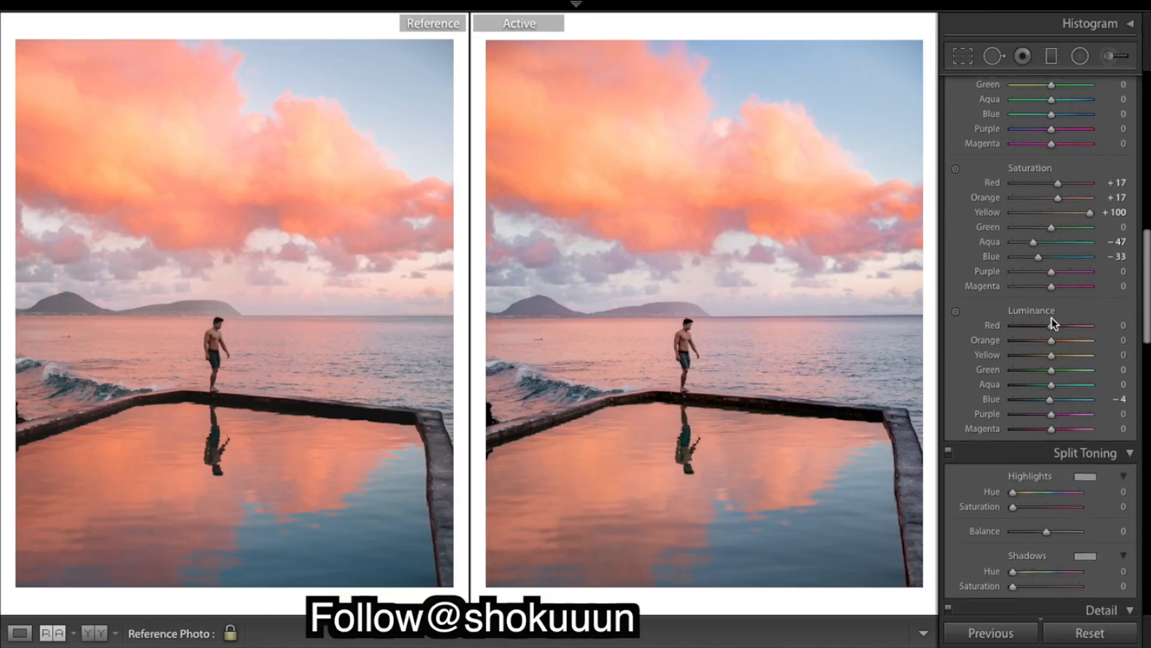
scroll(1053, 324, up, 1)
drag(1051, 314, 1097, 322)
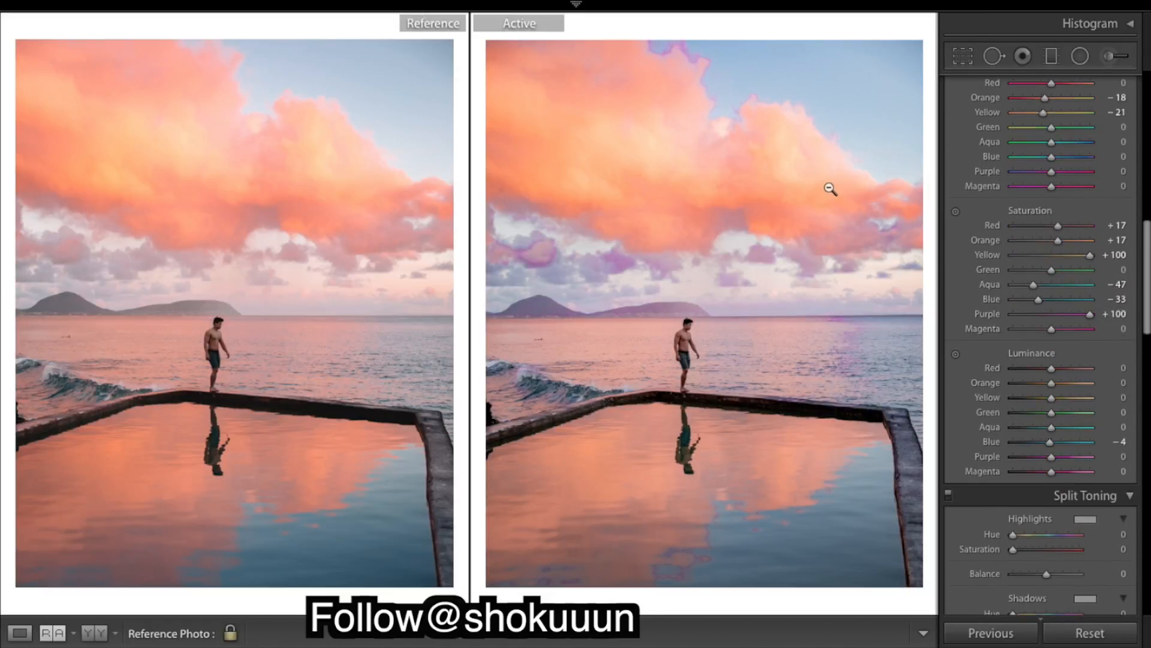
key(ctrl+z)
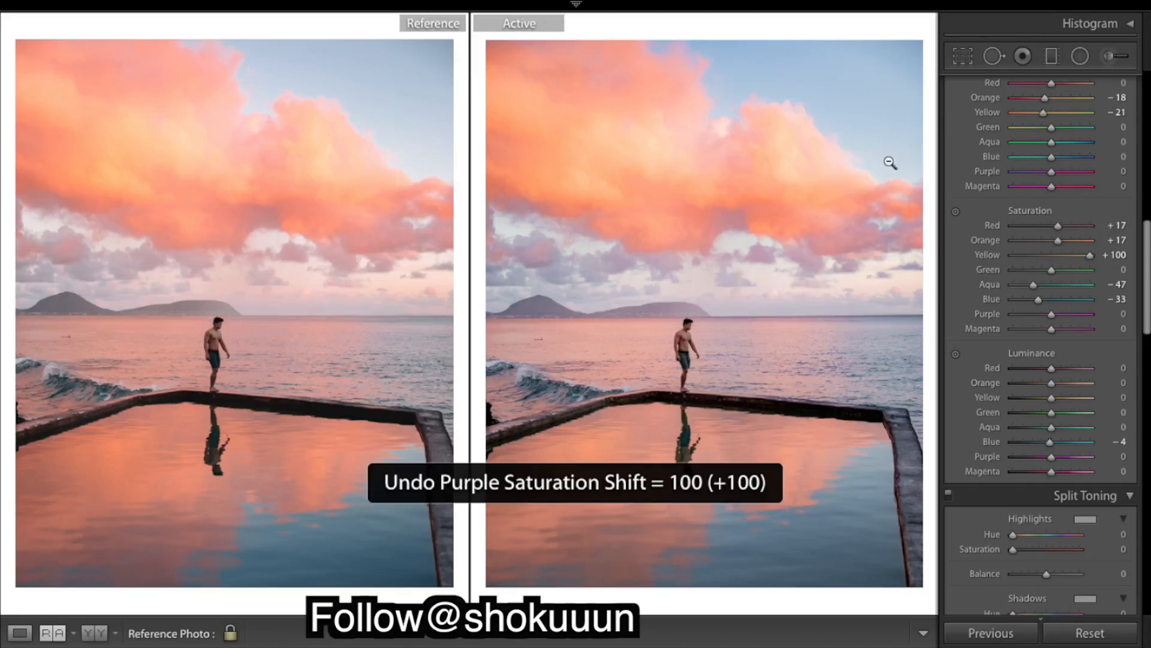
Lower Shadows to +22
scroll(1061, 180, up, 8)
scroll(1067, 182, up, 5)
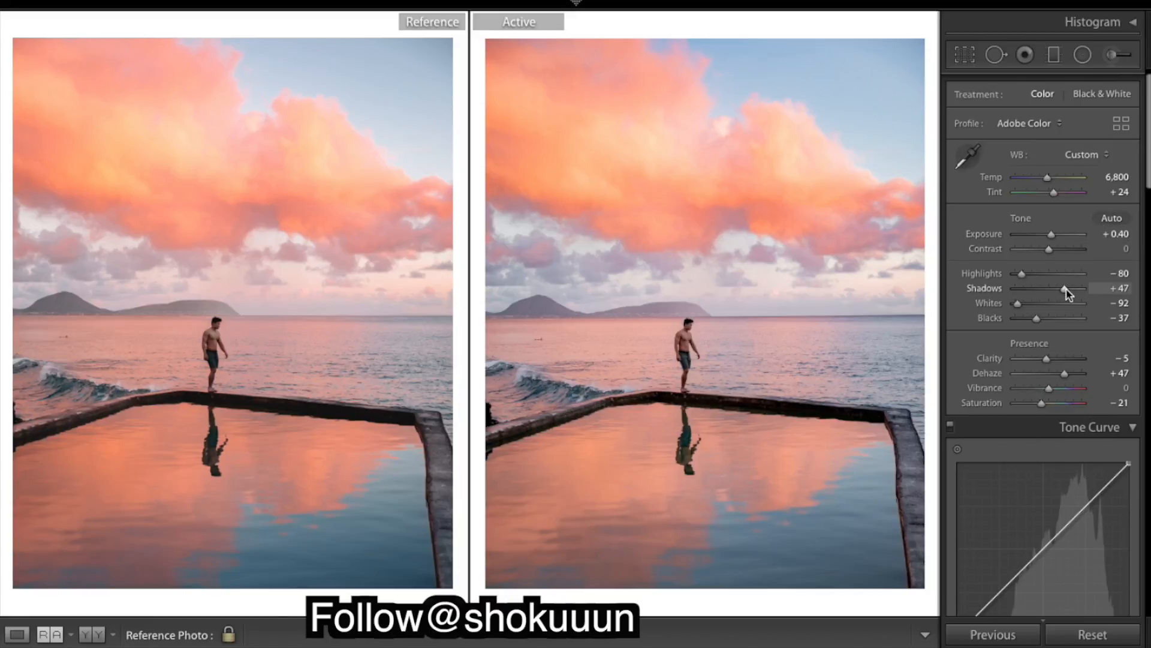
drag(1066, 292, 1056, 290)
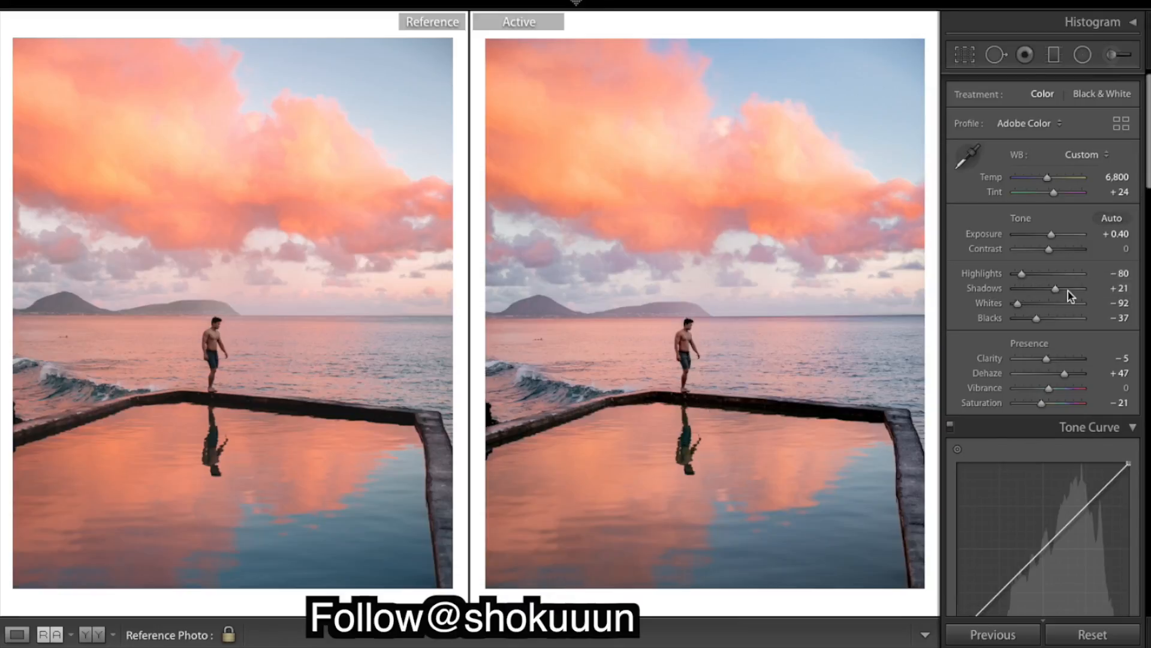
drag(1058, 291, 1058, 291)
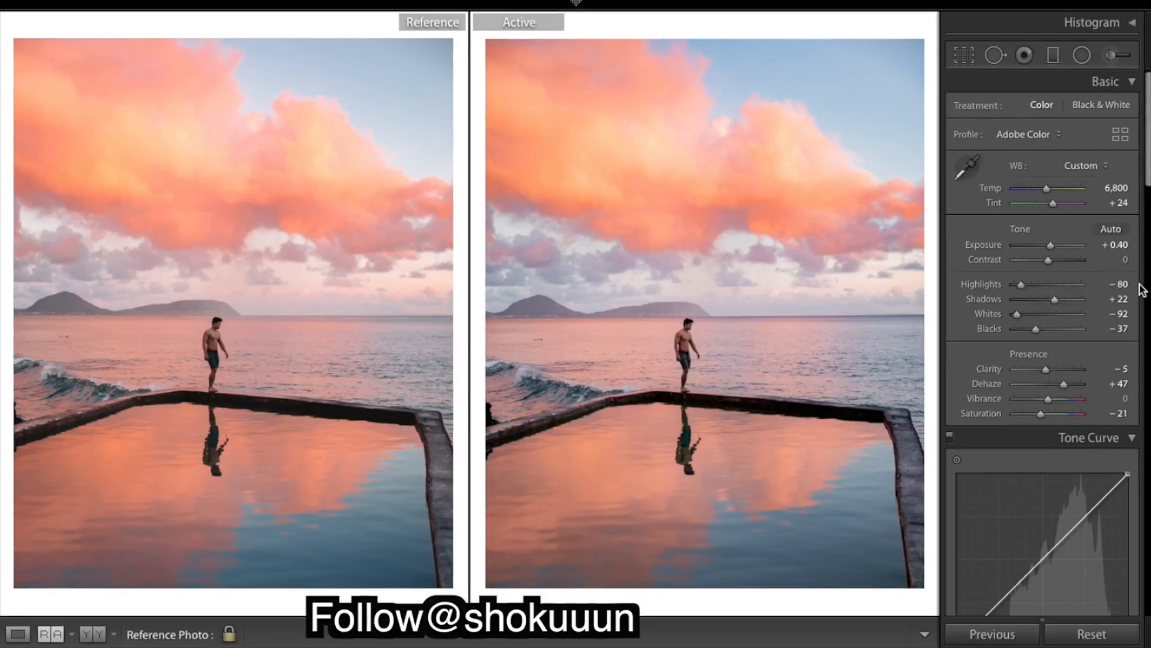
scroll(1038, 330, down, 10)
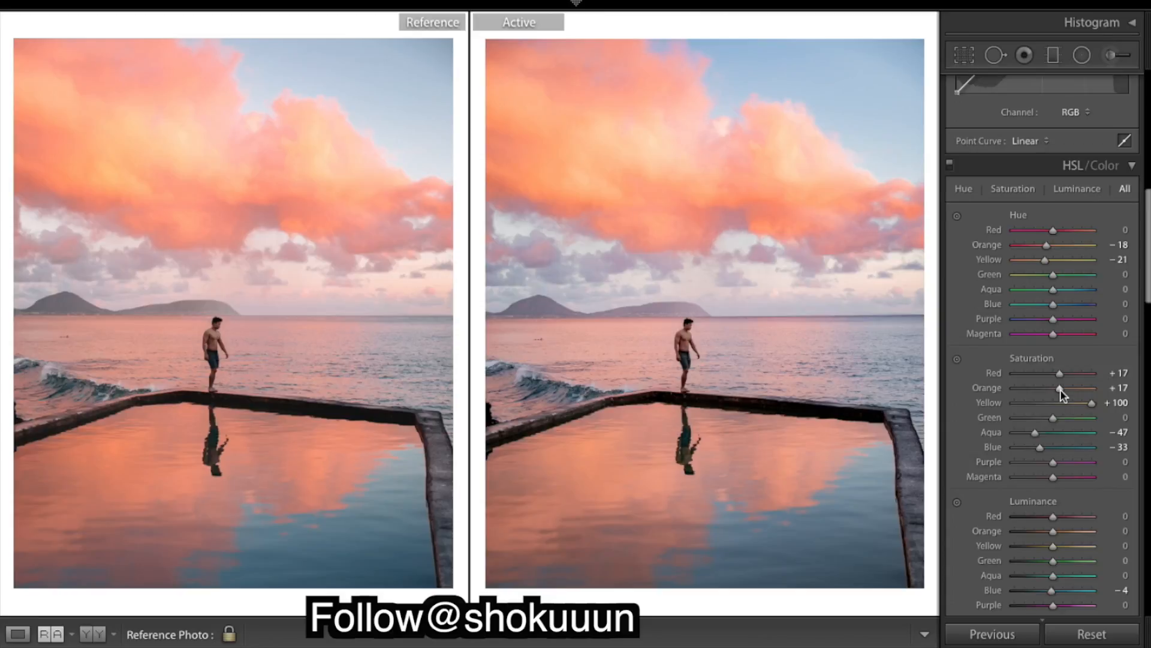
drag(1060, 391, 1060, 391)
drag(1058, 390, 1057, 393)
scroll(1112, 297, up, 3)
scroll(1113, 298, up, 5)
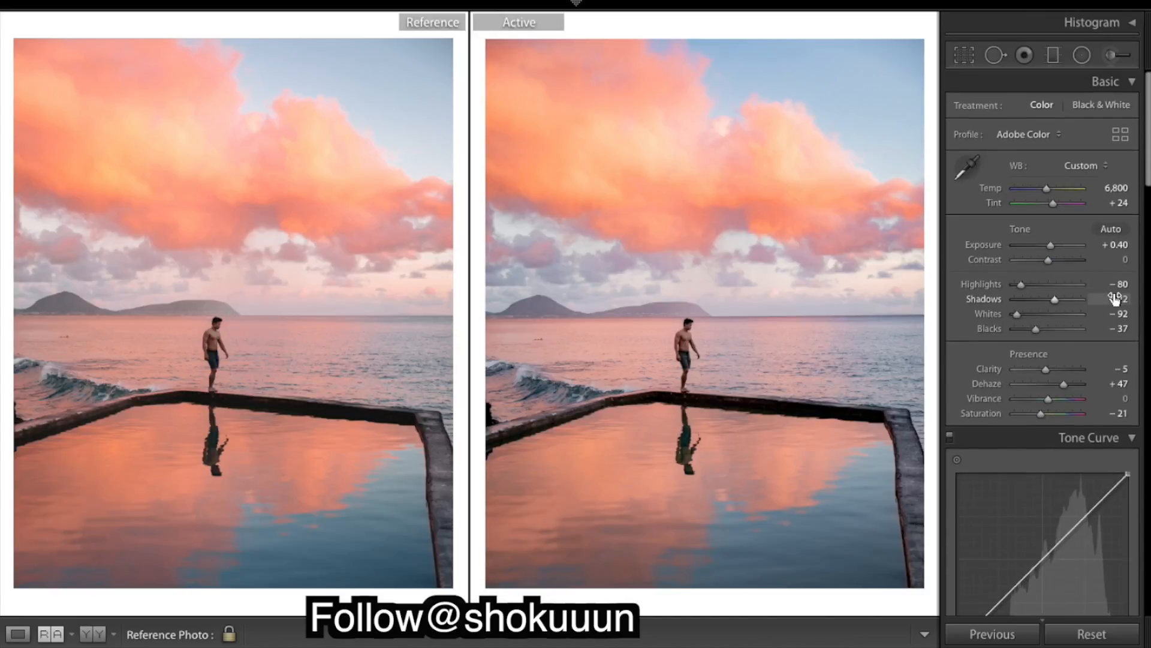
Toggle between the before and after views to compare the final result with the original
key(backslash)
key(backslash)
key(backslash)
key(backslash)
key(backslash)
key(backslash)
key(backslash)
key(backslash)
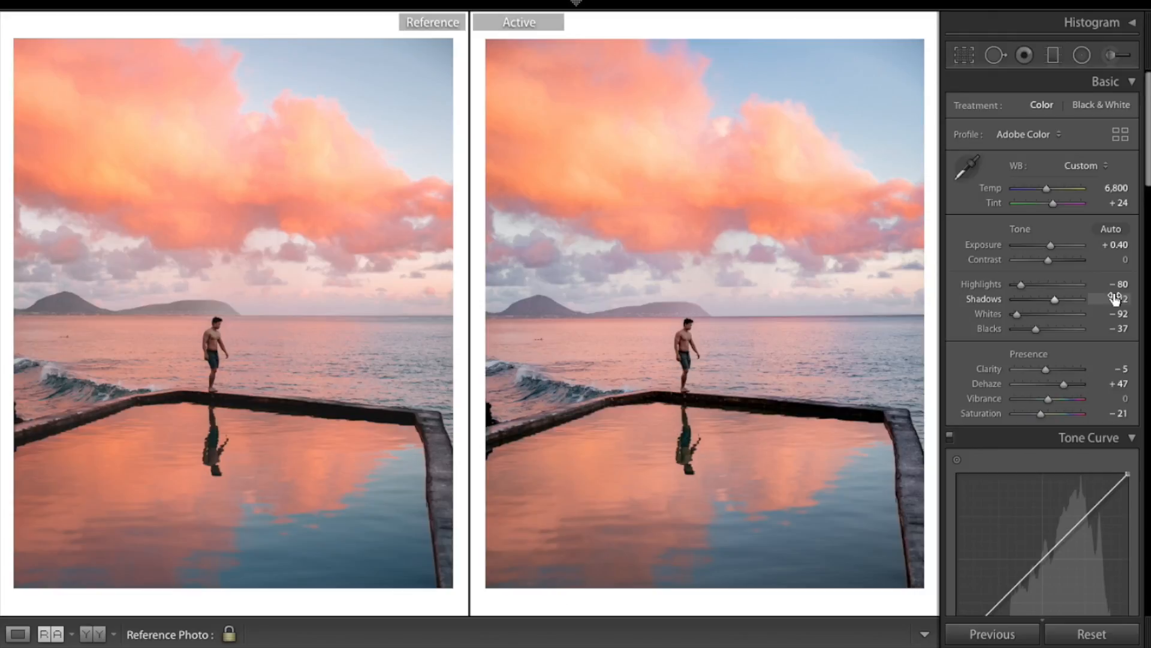
key(backslash)
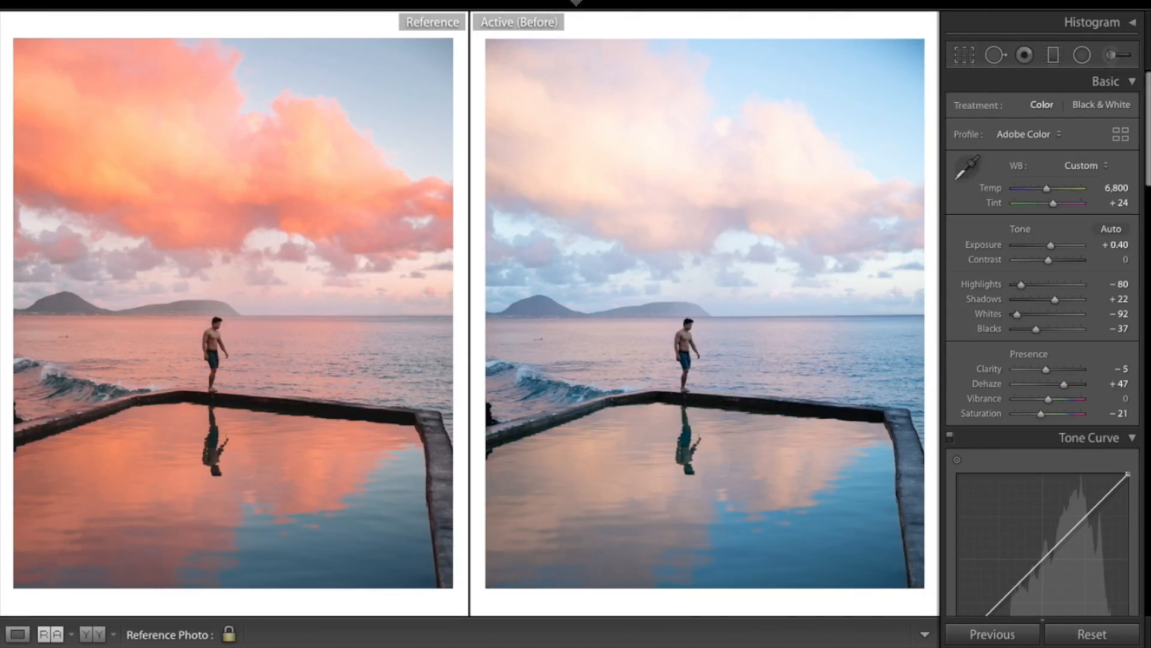
key(backslash)
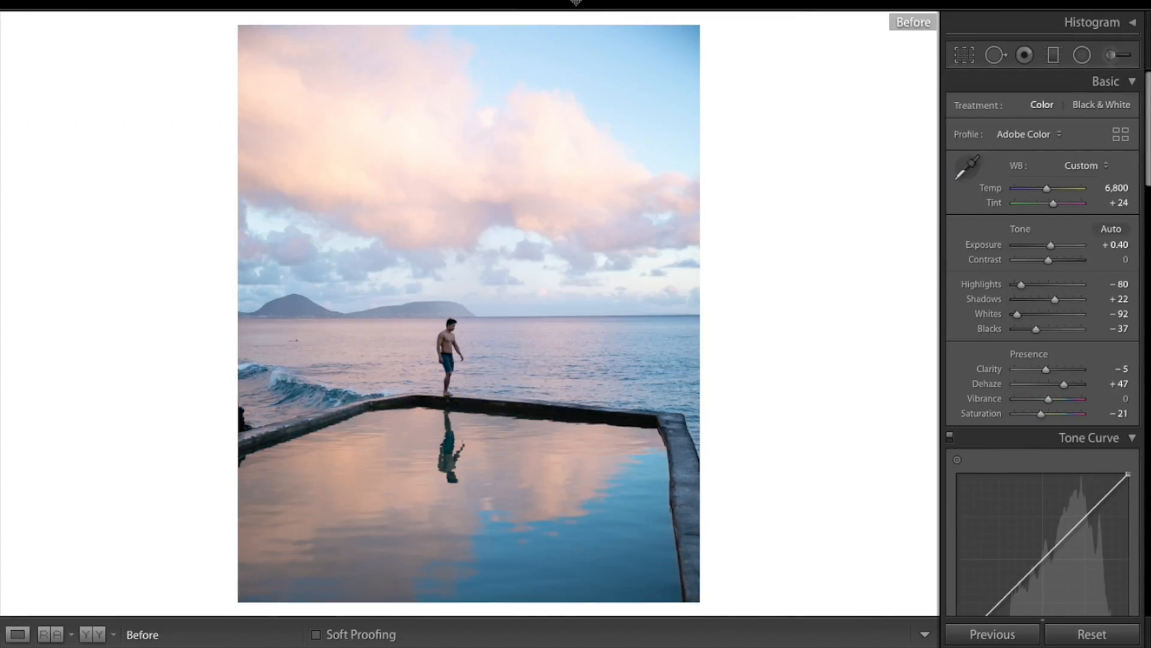
key(backslash)
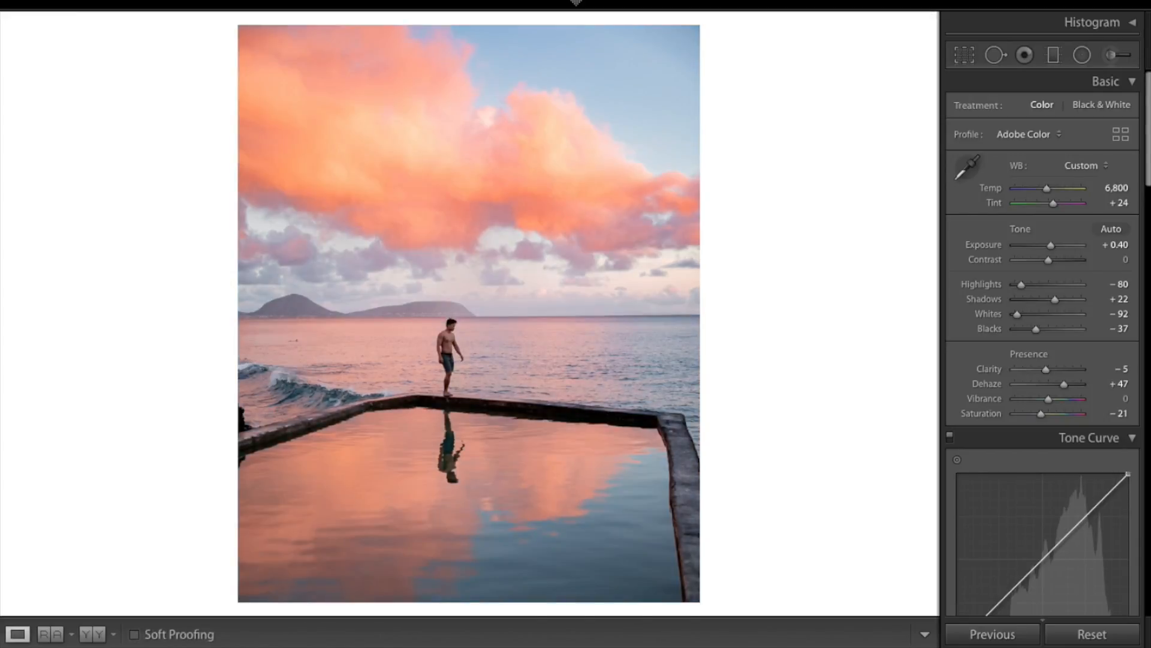